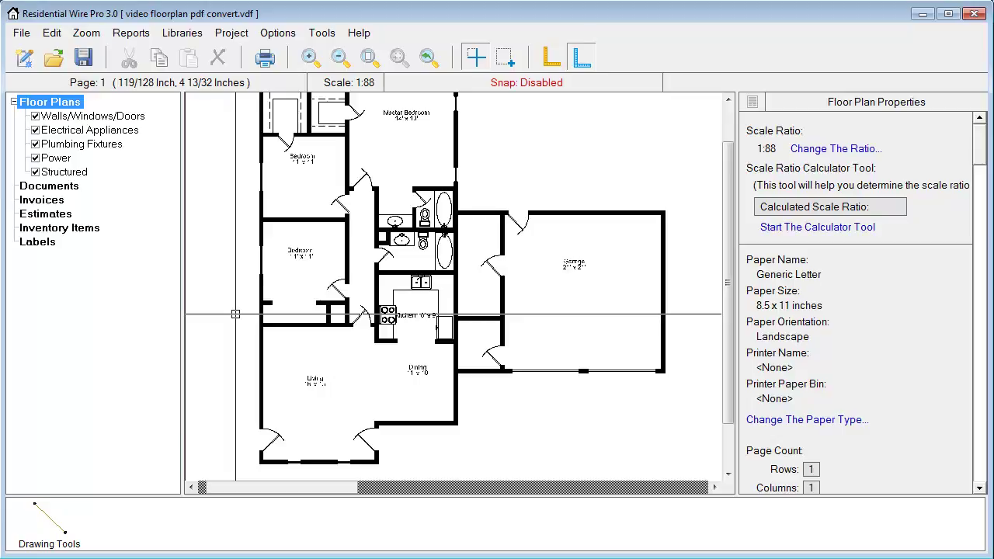
# Step: Zoom in on the living room and examine the symbol libraries of the walls, electrical appliances, plumbing fixtures and power layers
pyautogui.moveTo(235, 313); pyautogui.dragTo(409, 470)
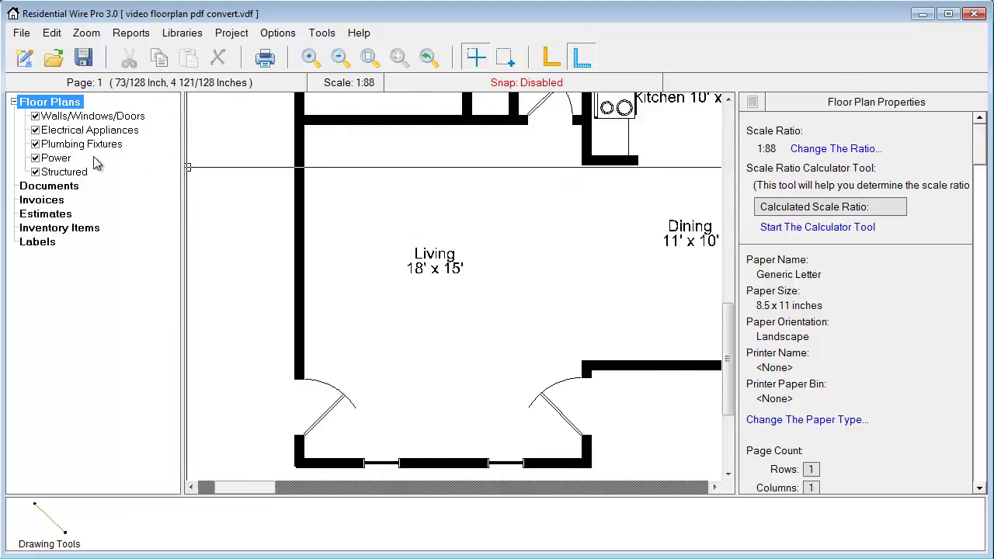
pyautogui.click(66, 118)
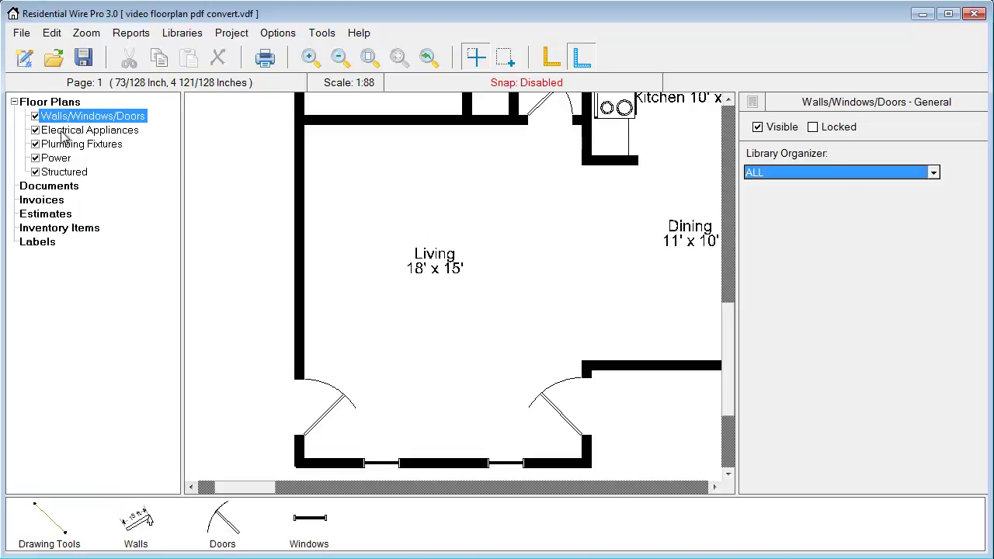
pyautogui.click(65, 132)
pyautogui.click(62, 146)
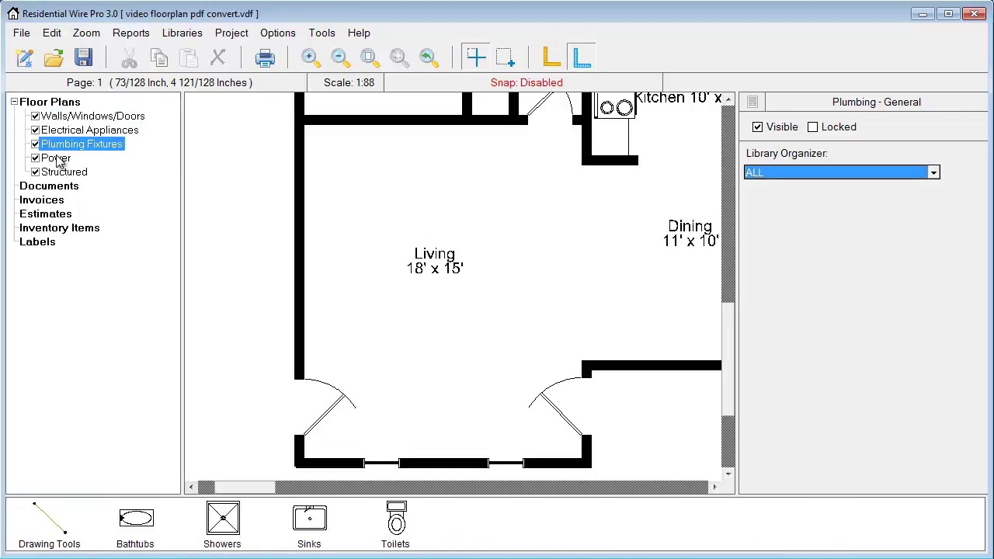
pyautogui.click(57, 160)
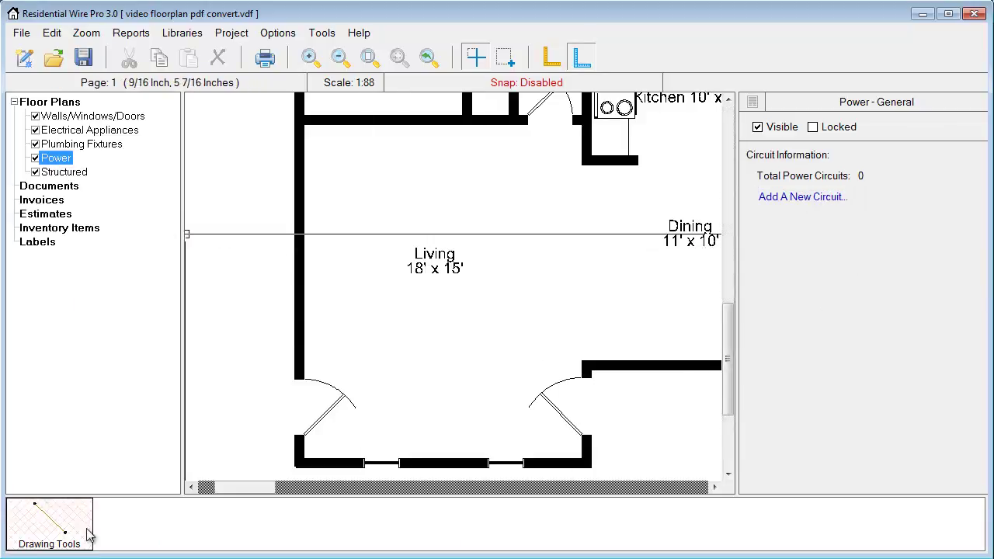
pyautogui.click(49, 522)
pyautogui.click(67, 146)
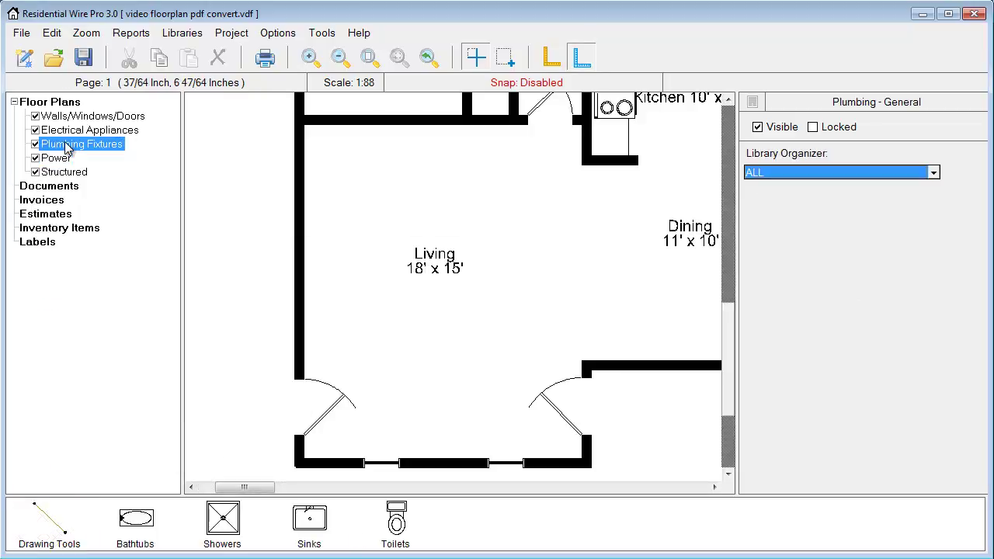
pyautogui.click(69, 132)
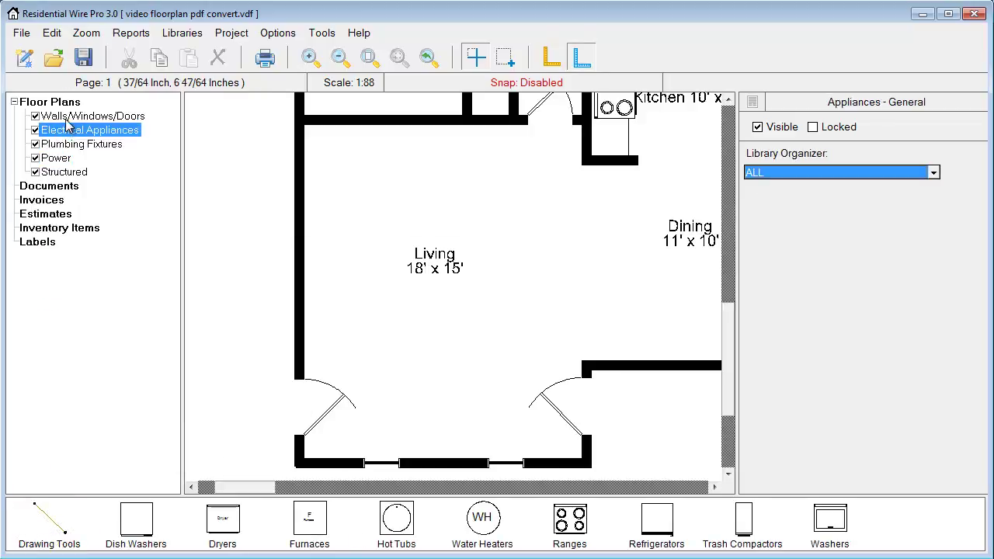
# Step: Lock the Walls/Windows/Doors layer of the floor plan
pyautogui.click(68, 118)
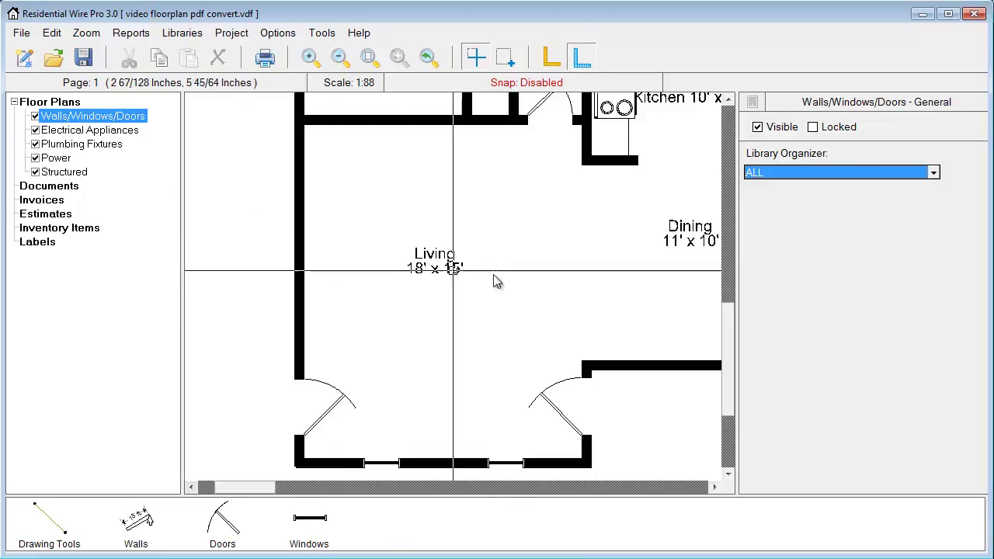
pyautogui.click(812, 127)
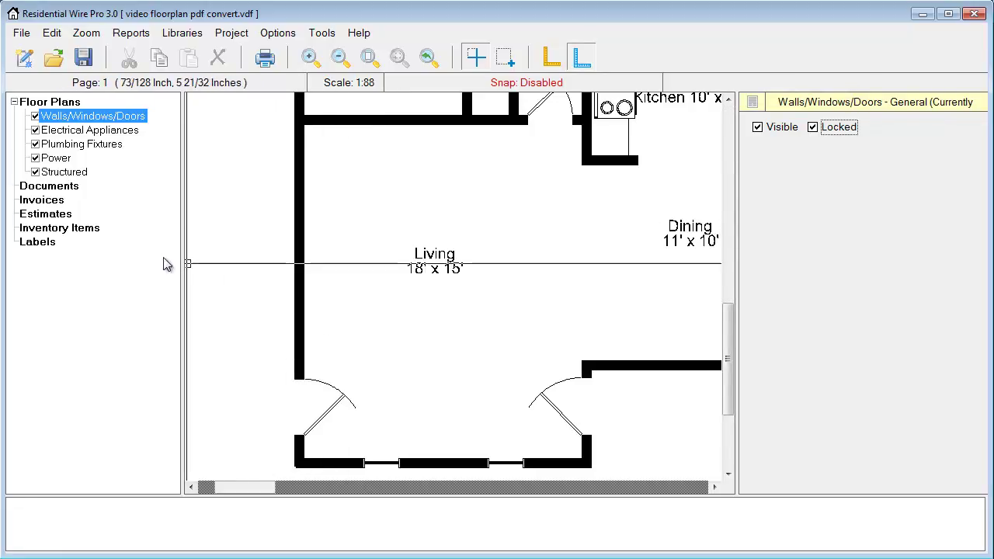
# Step: Add a new circuit named Living Recept to the Power layer, using the Common Power library
pyautogui.click(55, 160)
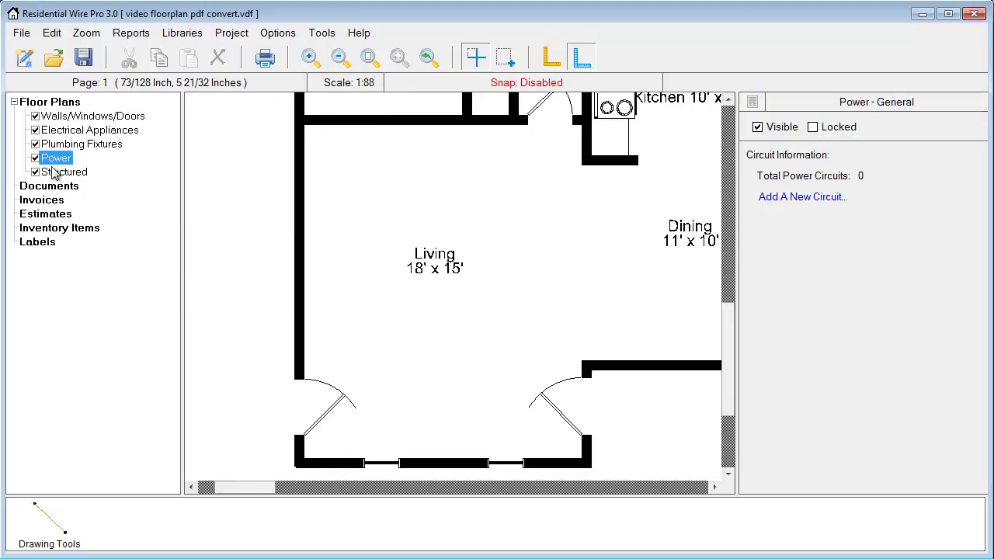
pyautogui.click(781, 198)
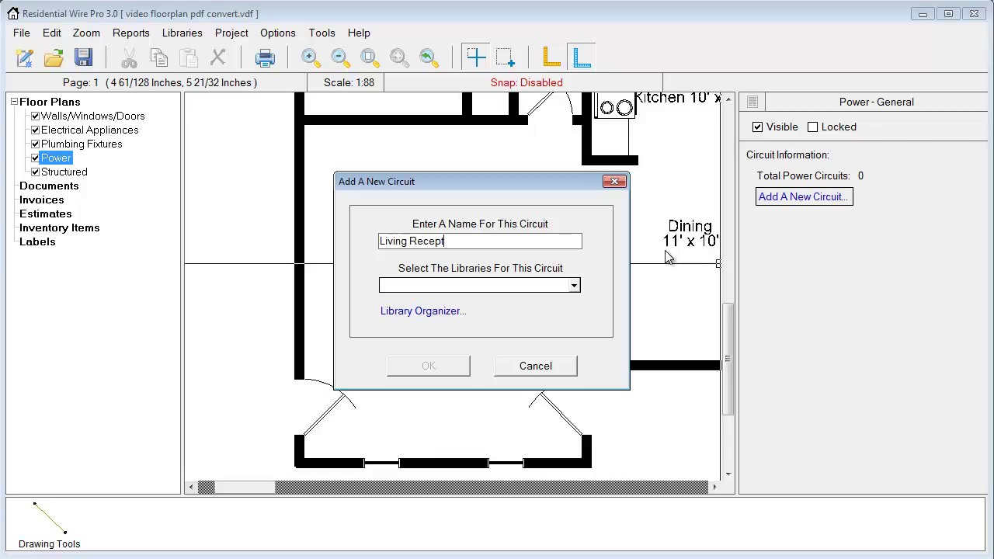
pyautogui.click(573, 286)
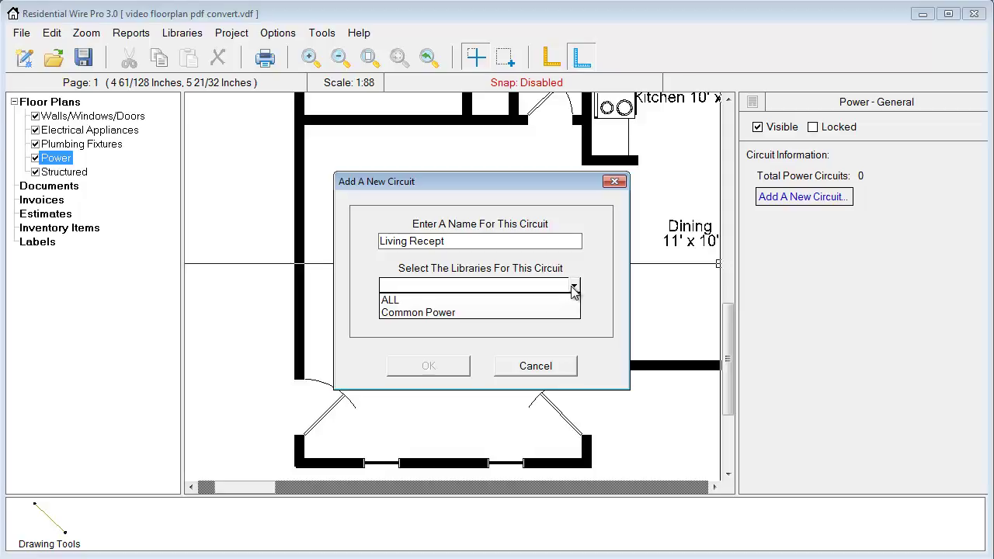
pyautogui.click(417, 311)
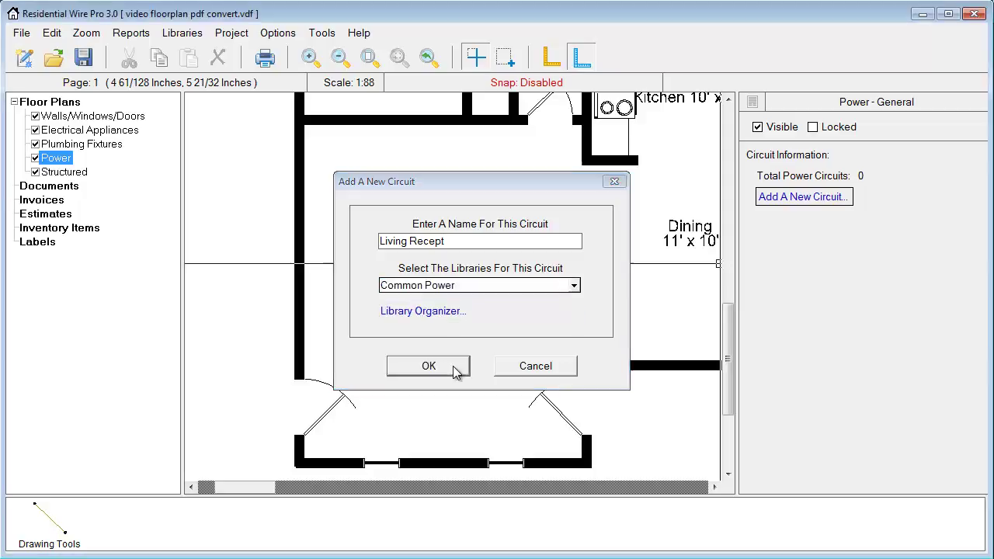
pyautogui.click(428, 366)
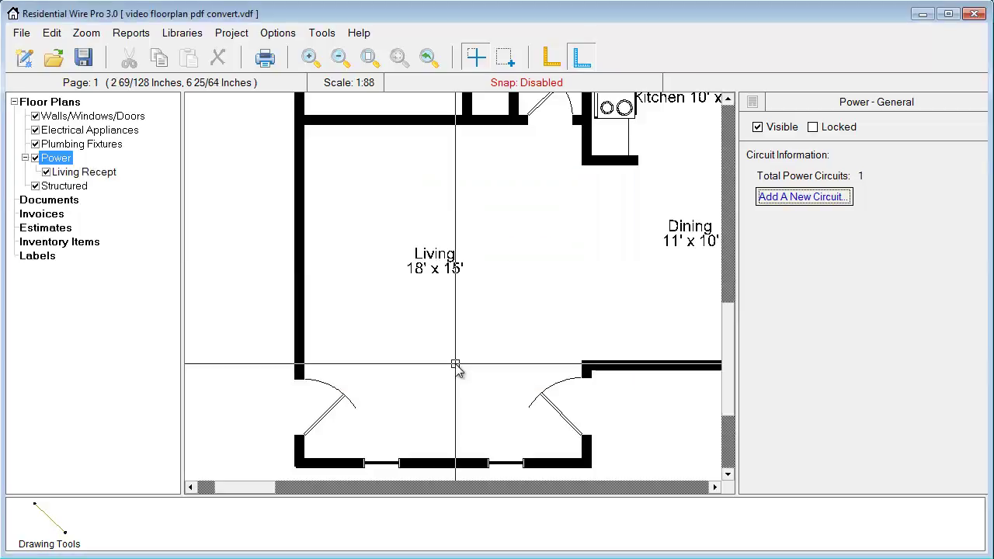
# Step: Make Living Recept the active circuit and choose the Duplex Receptacle symbol for placement
pyautogui.click(84, 173)
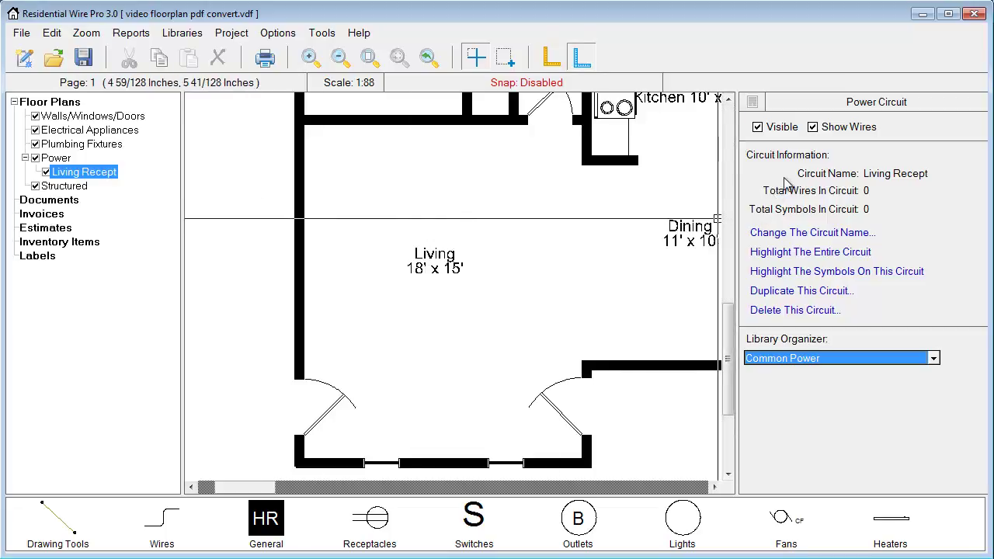
pyautogui.click(835, 233)
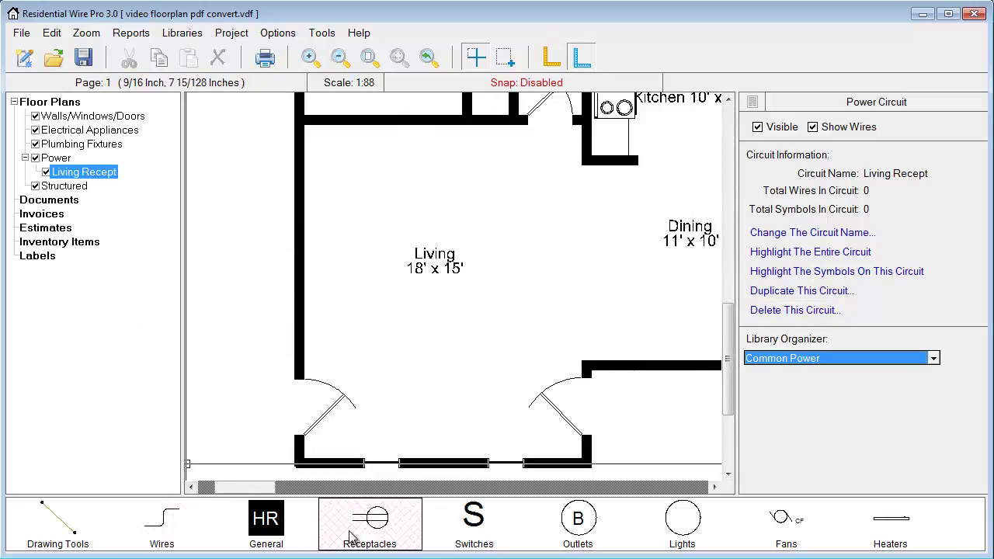
pyautogui.click(379, 532)
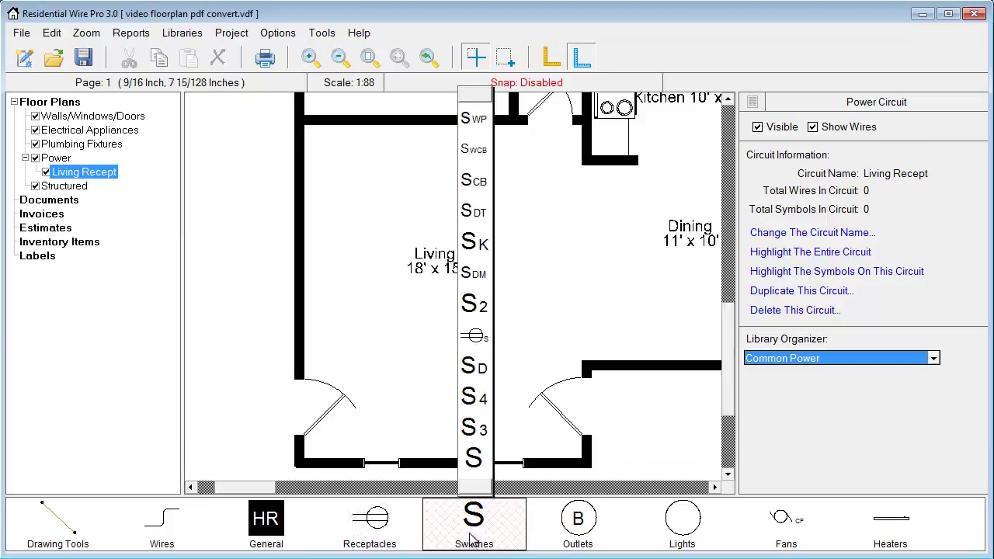
pyautogui.moveTo(599, 535)
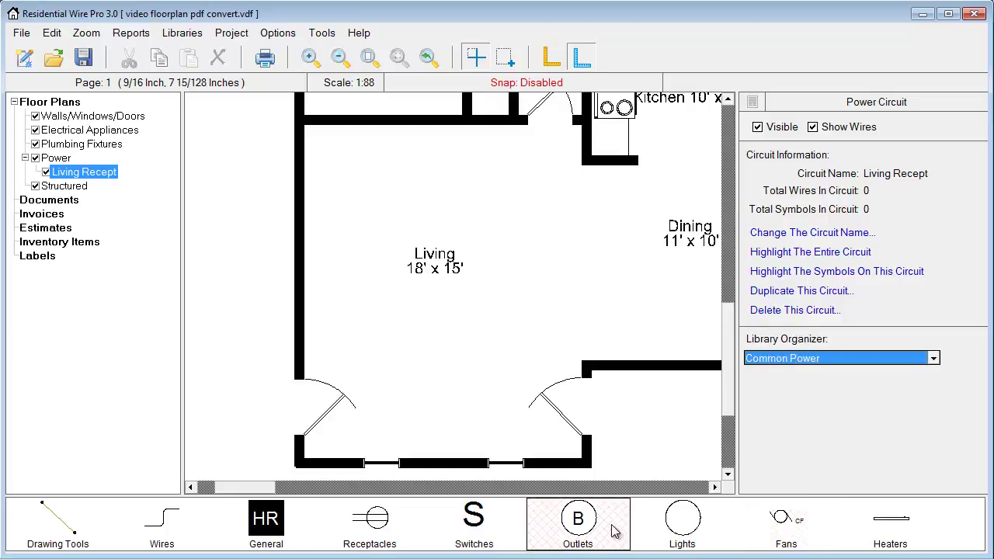
pyautogui.moveTo(388, 528)
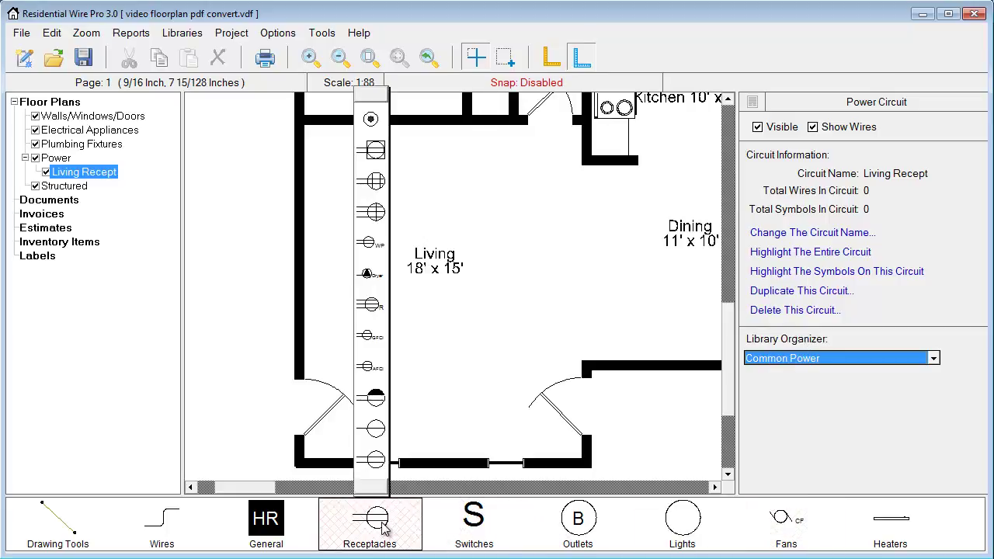
pyautogui.click(375, 460)
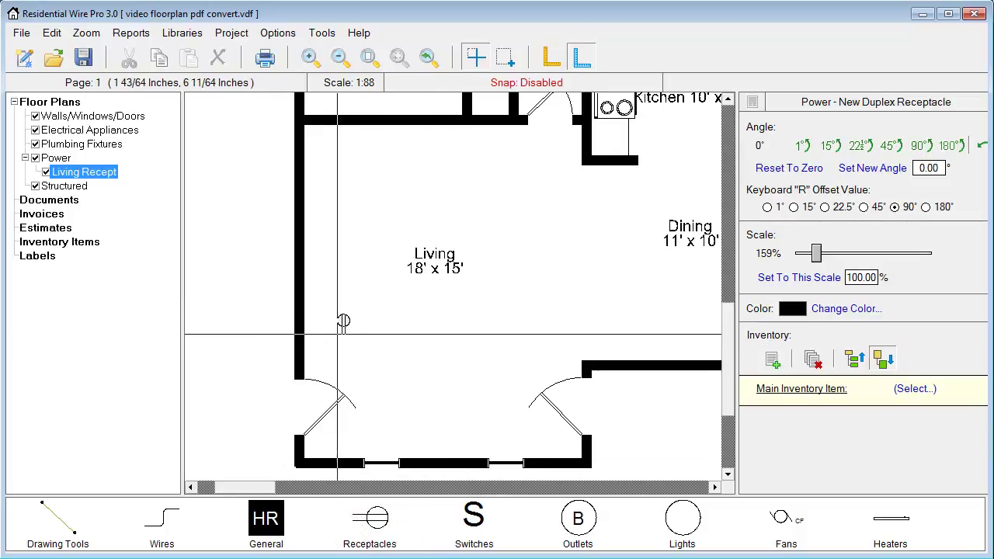
# Step: Test the new duplex receptacle symbol's rotation and size, and set its scale to 125%
pyautogui.press('r')
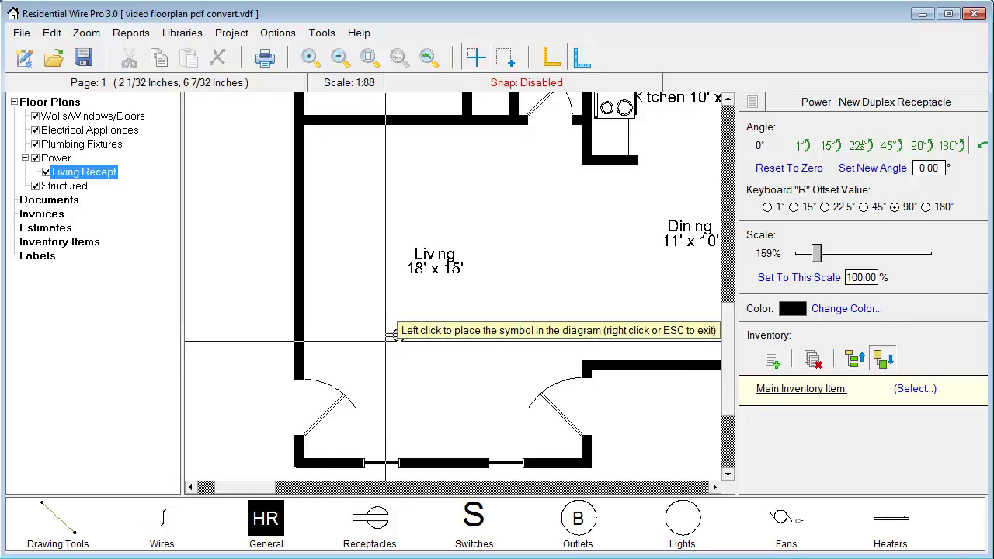
pyautogui.scroll(1, 386, 340)
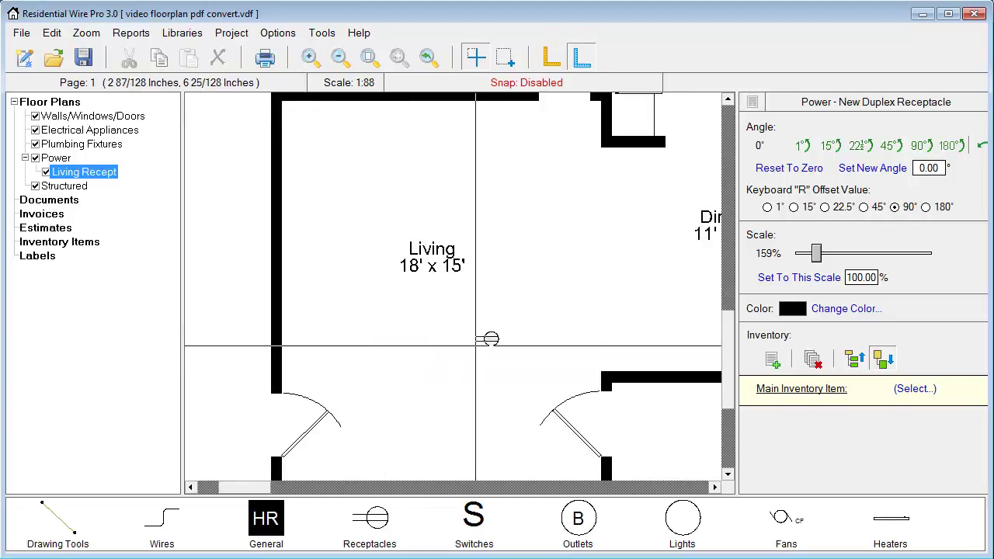
pyautogui.moveTo(815, 254); pyautogui.dragTo(809, 255)
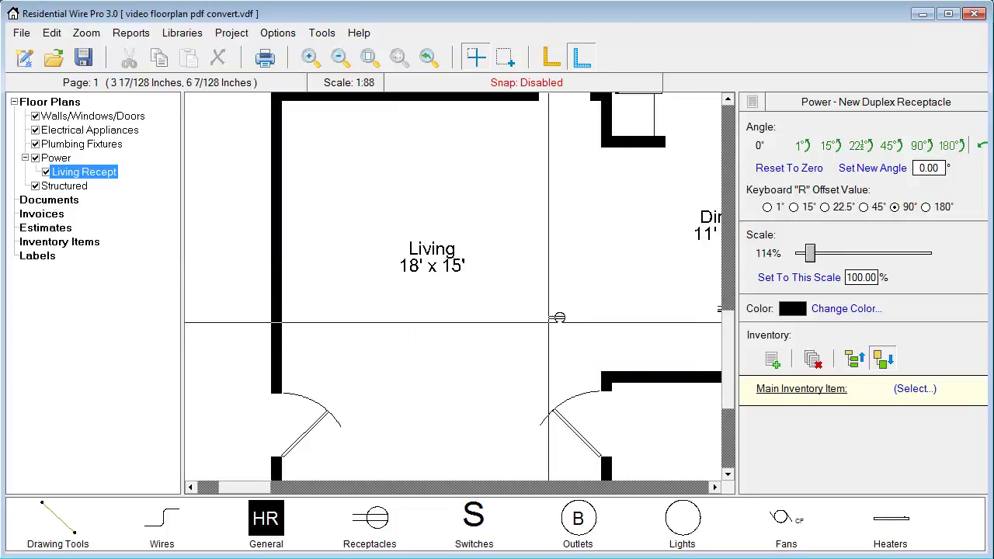
pyautogui.moveTo(811, 256); pyautogui.dragTo(836, 256)
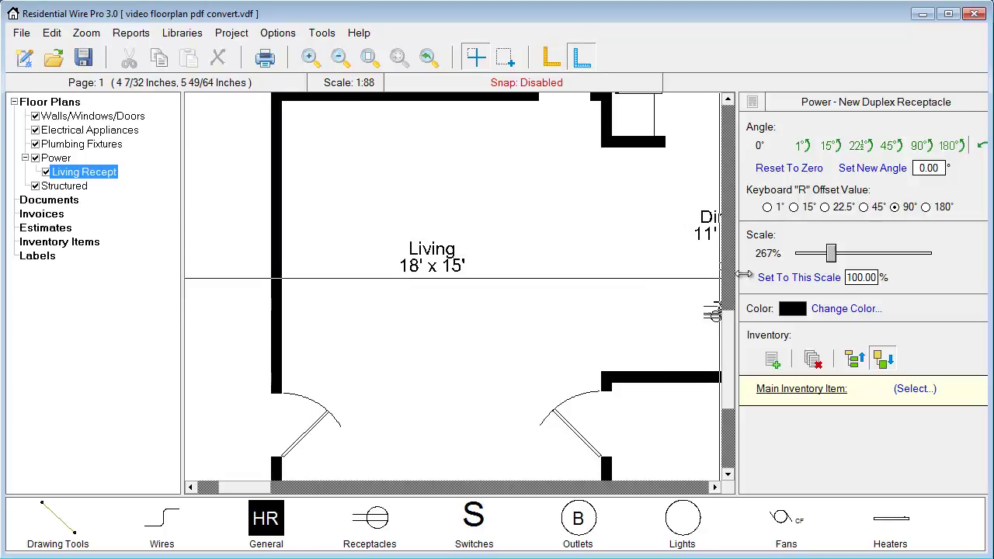
pyautogui.moveTo(830, 255); pyautogui.dragTo(812, 256)
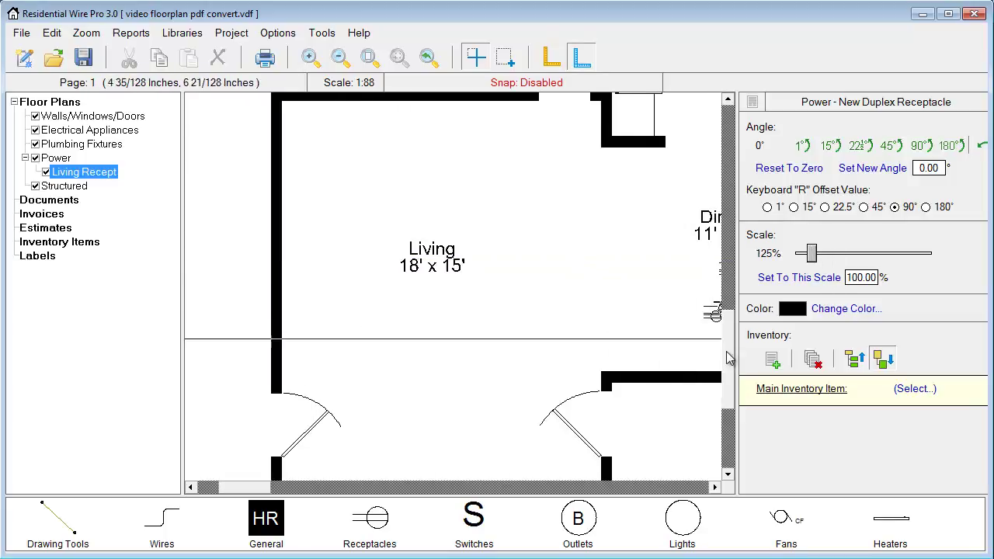
# Step: Place three upright duplex receptacles along the living room's lower wall, one on each wall section beside and between the two windows
pyautogui.scroll(-3, 713, 310)
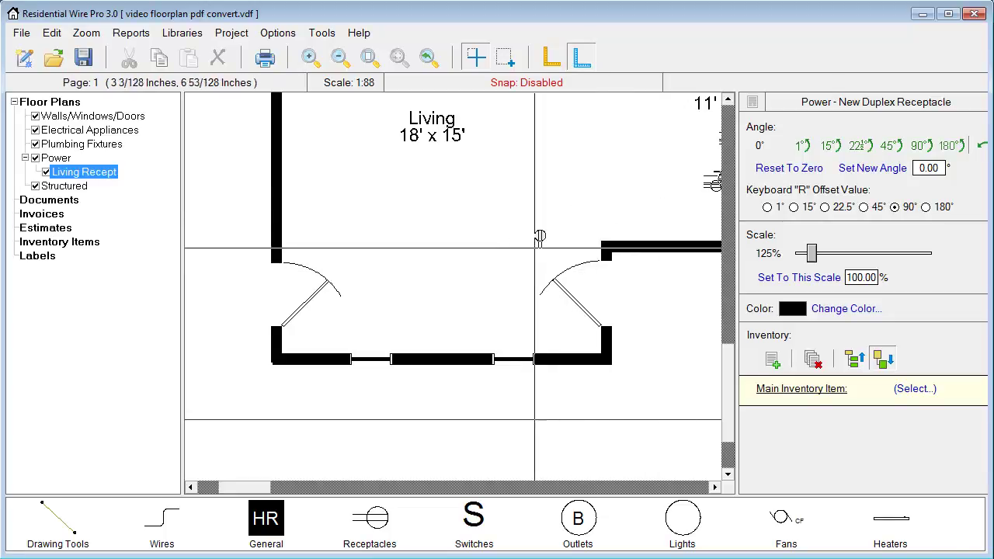
pyautogui.scroll(3, 562, 324)
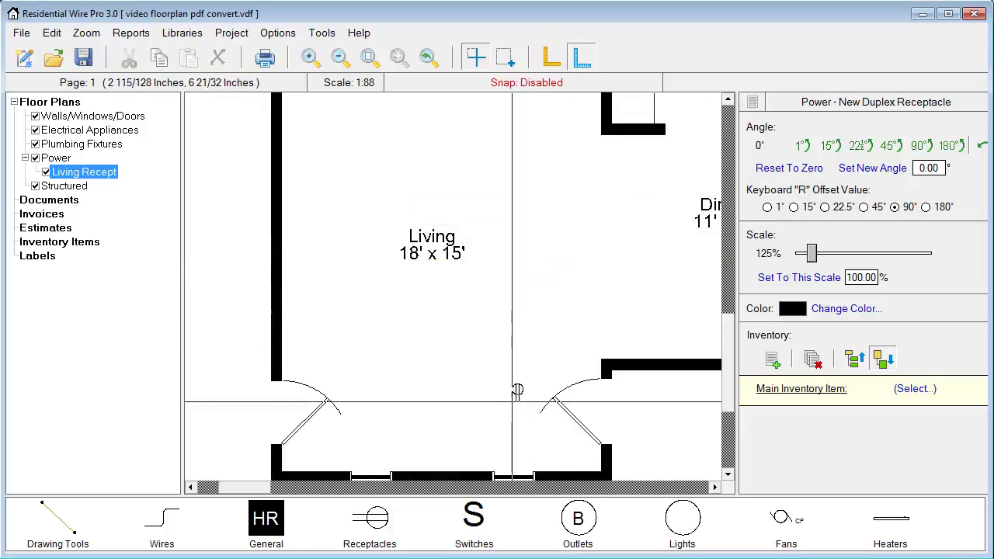
pyautogui.moveTo(515, 391); pyautogui.dragTo(517, 311, button='middle')
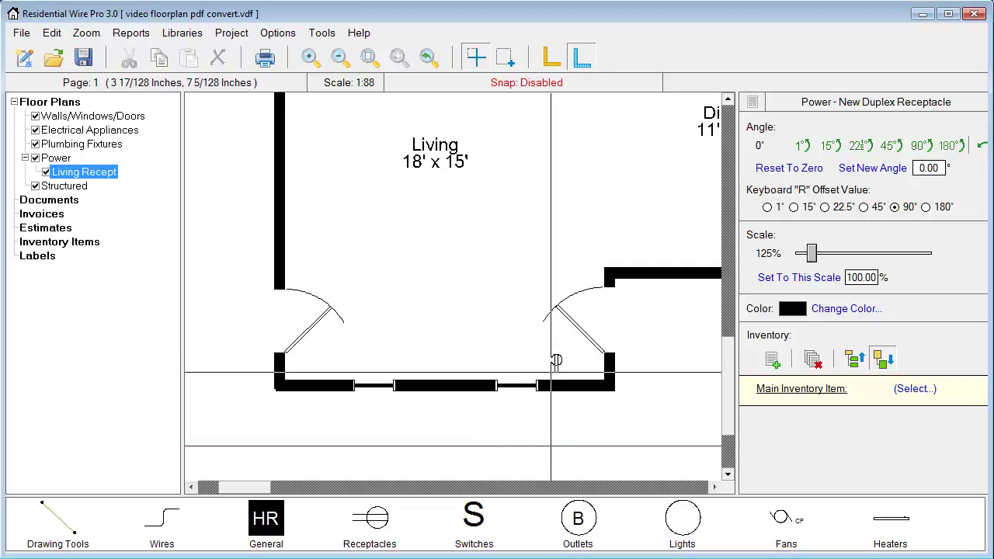
pyautogui.click(564, 366)
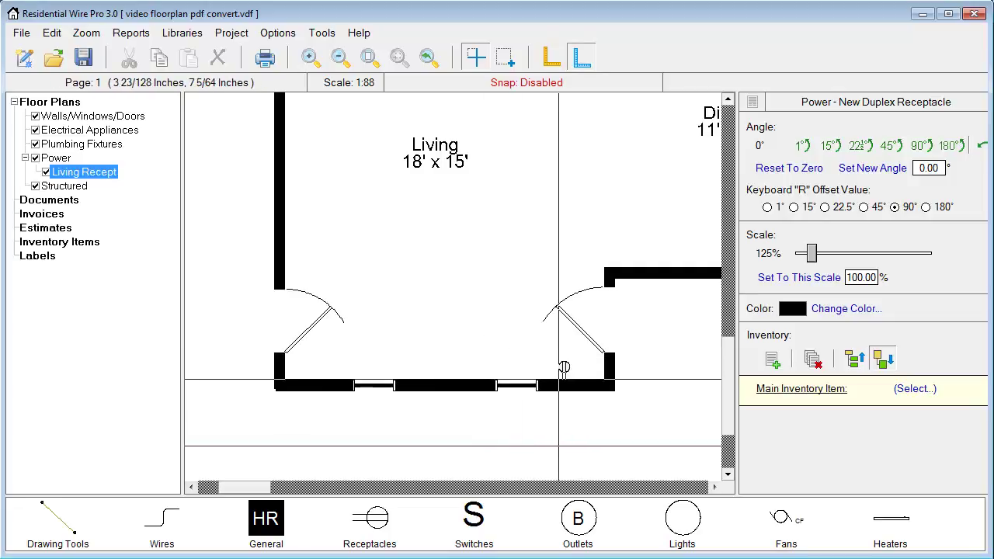
pyautogui.click(432, 379)
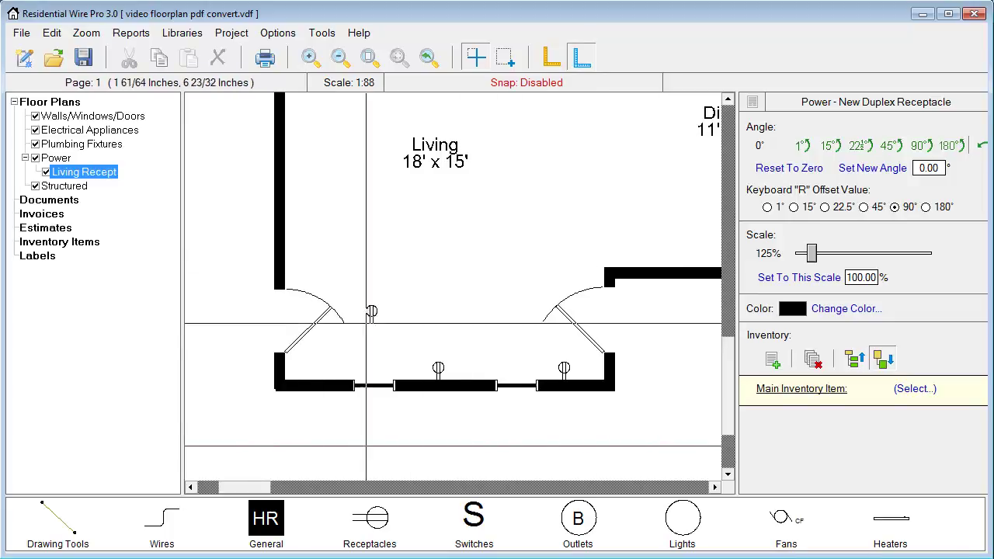
pyautogui.click(320, 378)
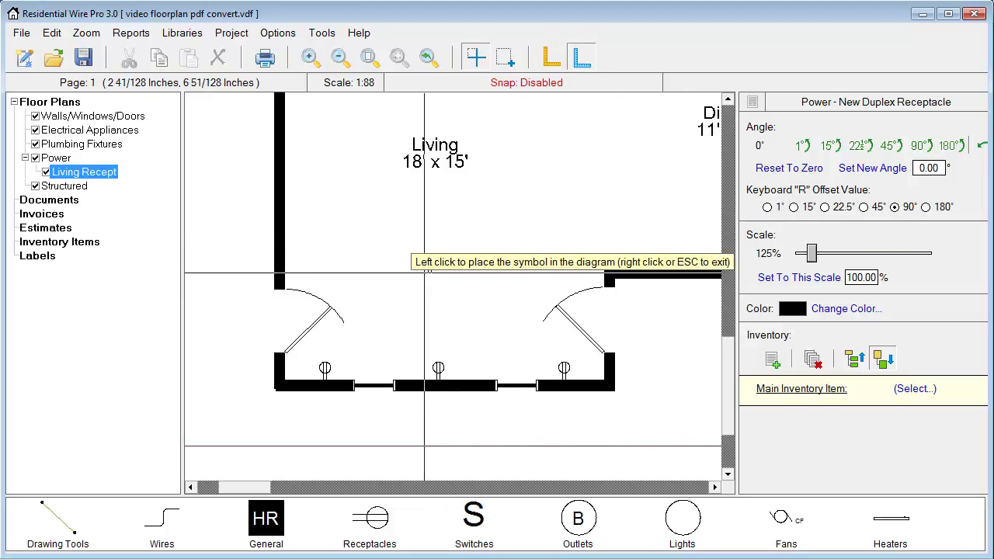
# Step: Rotate the duplex receptacle to face the room and place three of them along the living room's left wall, above the door
pyautogui.press('r')
pyautogui.press('r')
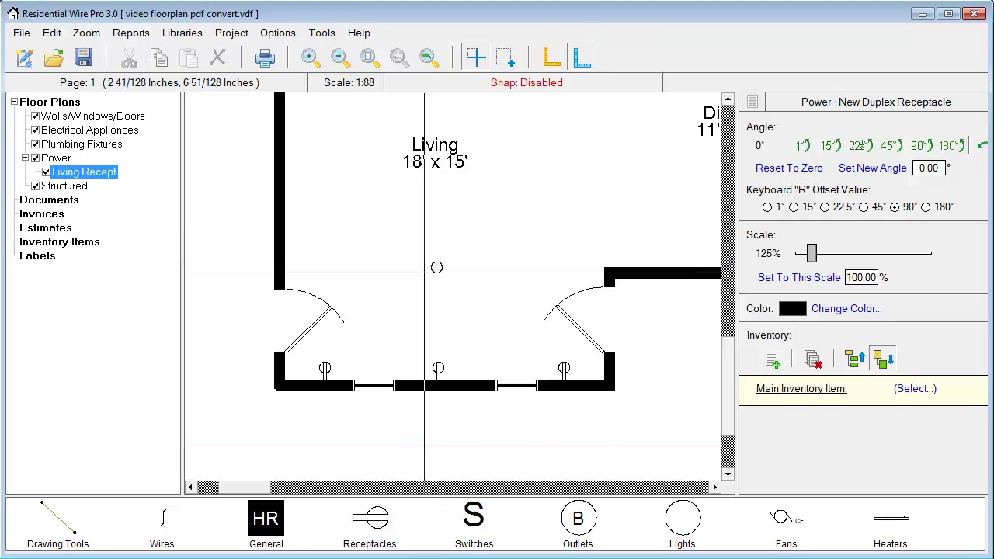
pyautogui.click(299, 265)
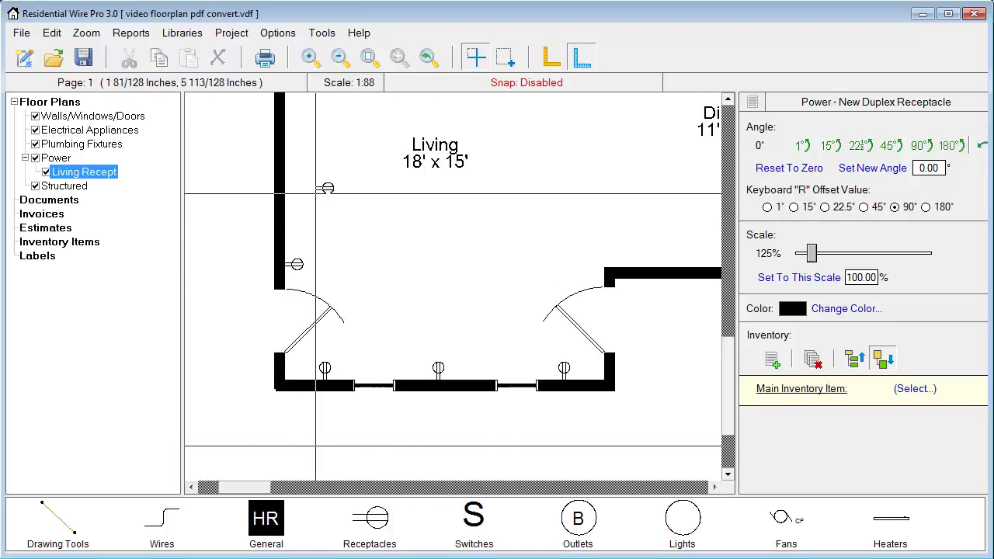
pyautogui.moveTo(326, 194); pyautogui.dragTo(345, 310, button='middle')
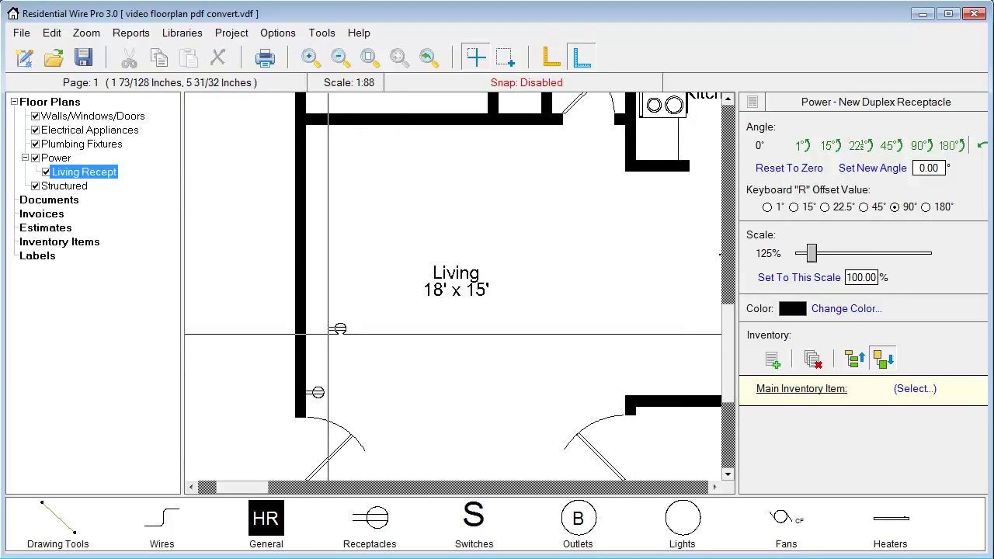
pyautogui.click(305, 309)
pyautogui.click(307, 197)
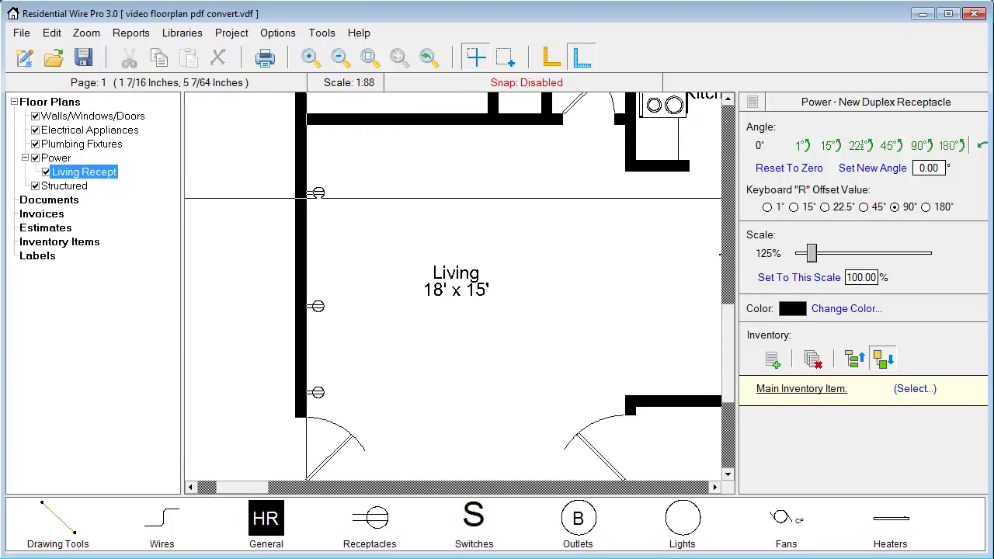
# Step: Place two downward-facing duplex receptacles along the living room's upper wall and end symbol placement
pyautogui.click(358, 146)
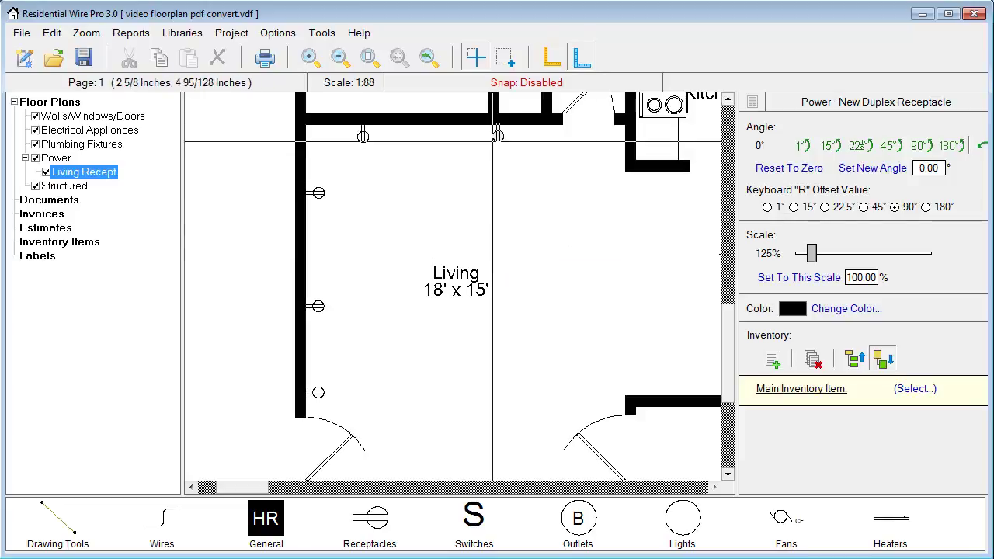
pyautogui.scroll(-3, 544, 194)
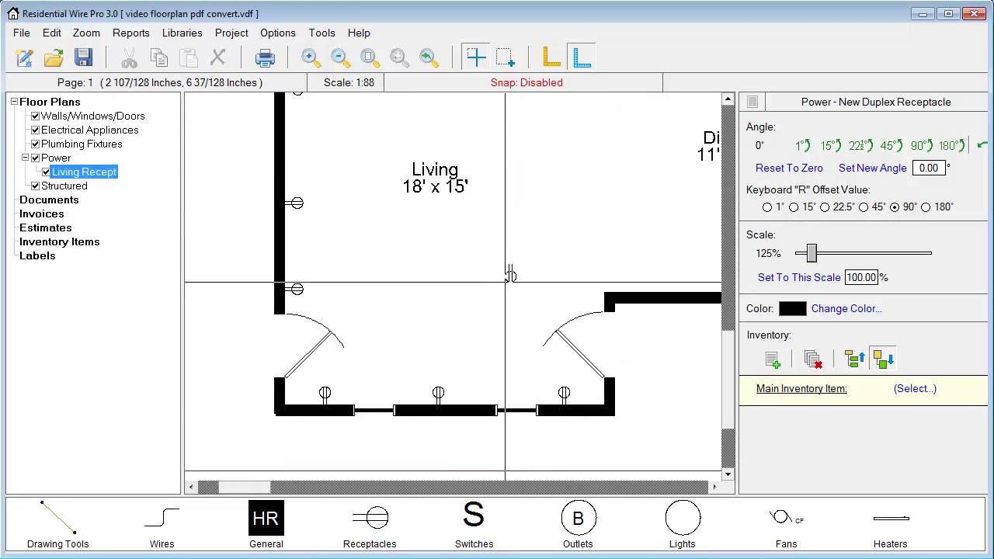
pyautogui.scroll(5, 507, 231)
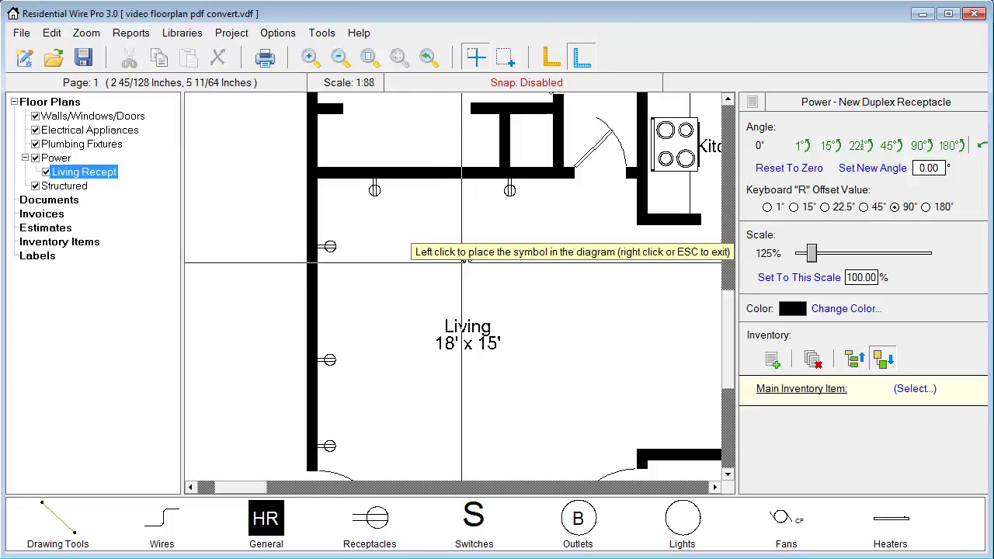
pyautogui.rightClick(466, 256)
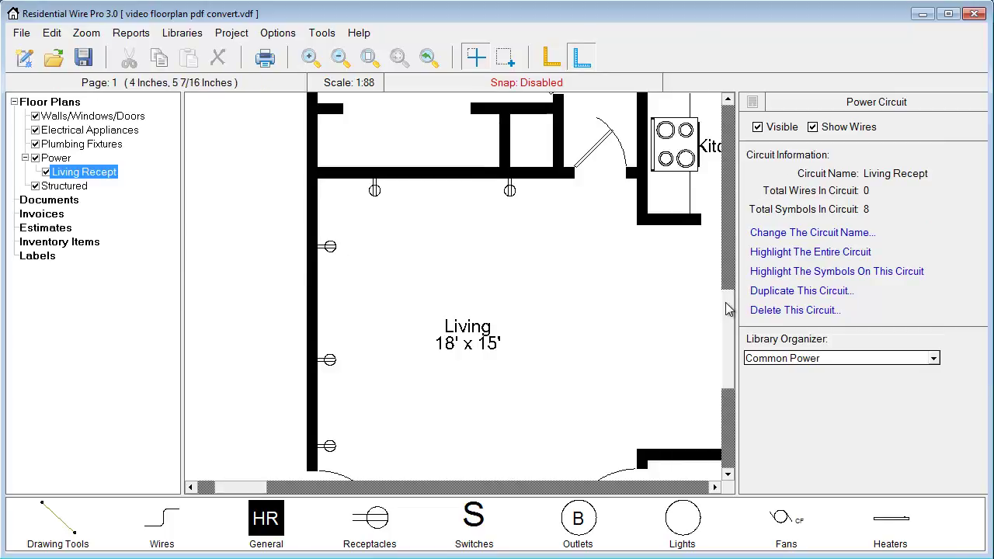
# Step: Examine the properties of individual duplex receptacles on the living room's upper and left walls, including the colour and inventory settings
pyautogui.scroll(-2, 730, 320)
pyautogui.scroll(2, 647, 271)
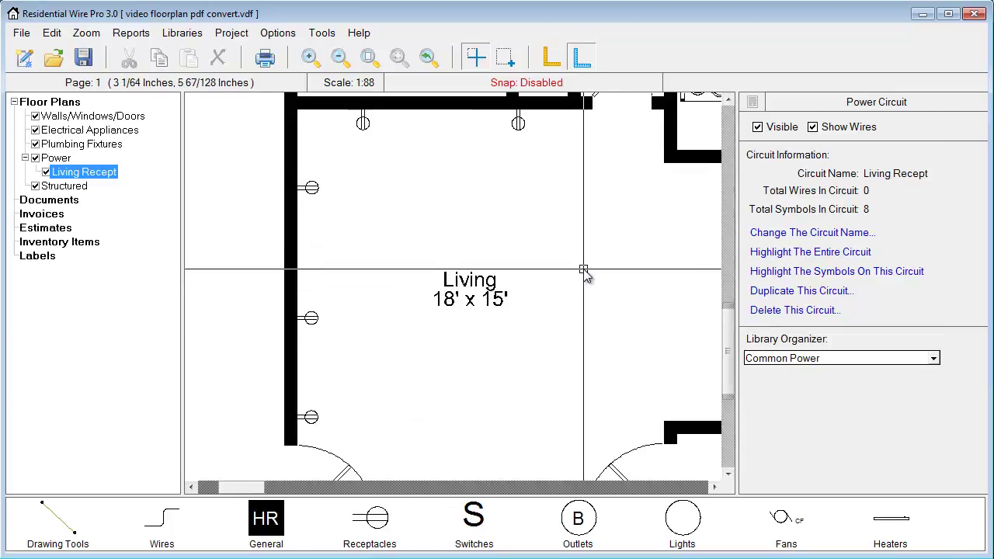
pyautogui.scroll(-2, 567, 280)
pyautogui.scroll(-1, 566, 291)
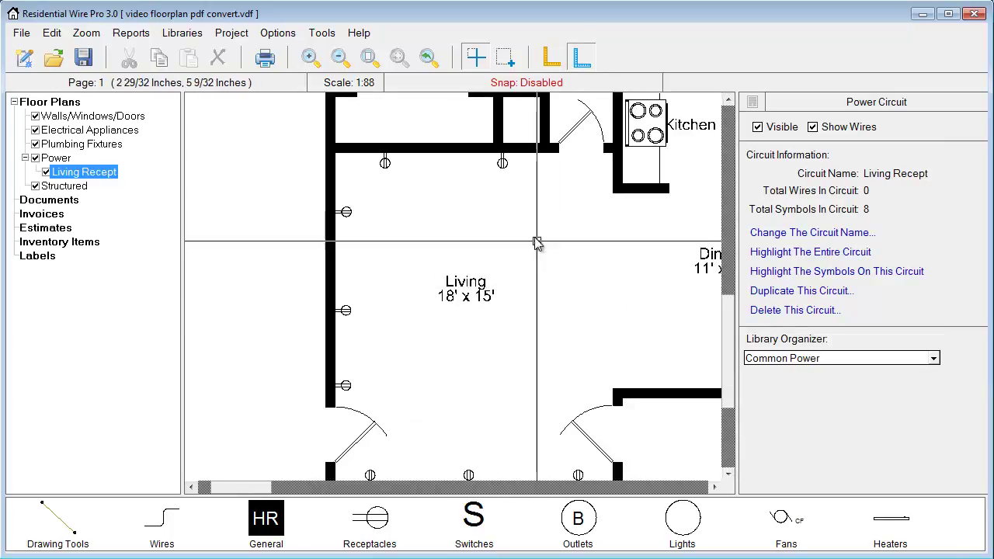
pyautogui.click(503, 167)
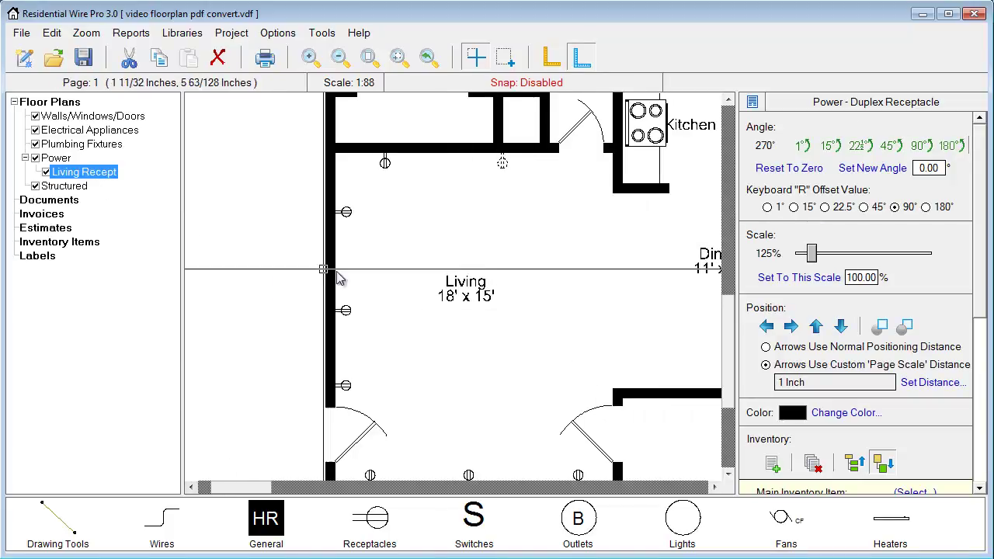
pyautogui.click(384, 162)
pyautogui.click(346, 211)
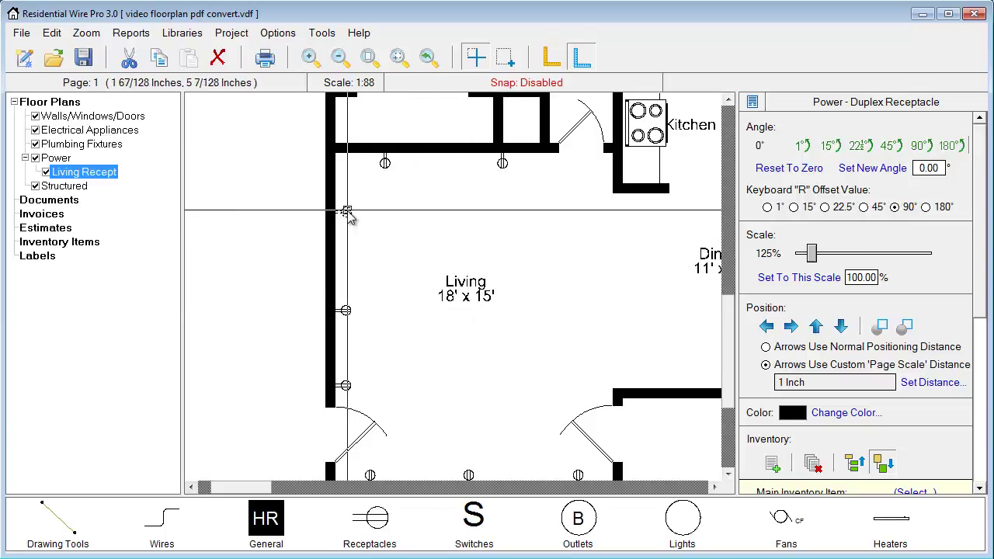
pyautogui.click(347, 311)
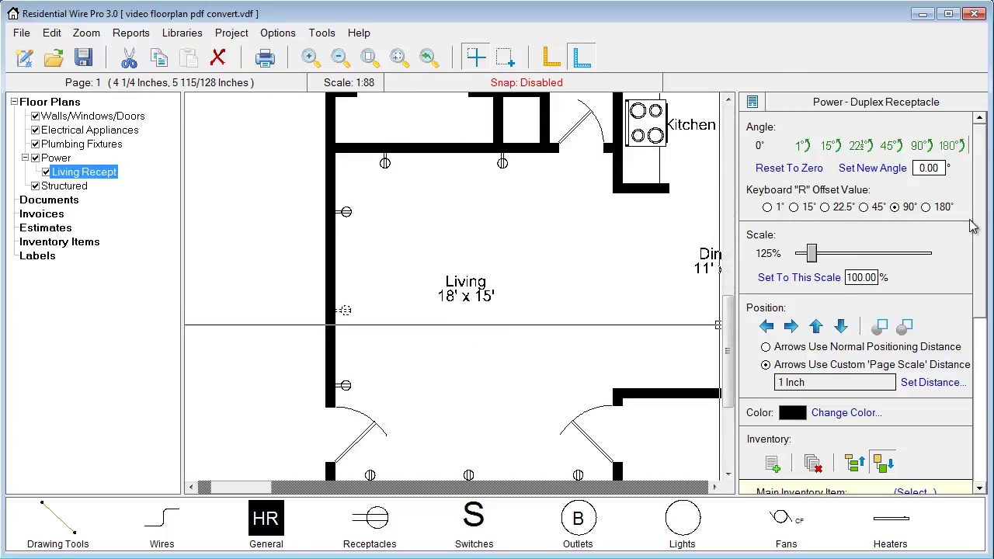
pyautogui.scroll(-1, 980, 372)
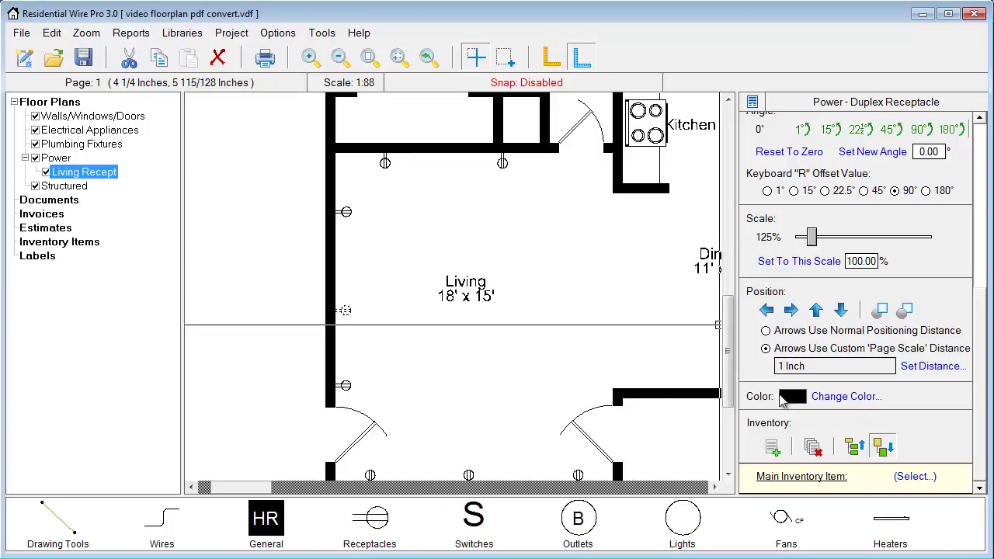
pyautogui.scroll(-1, 721, 332)
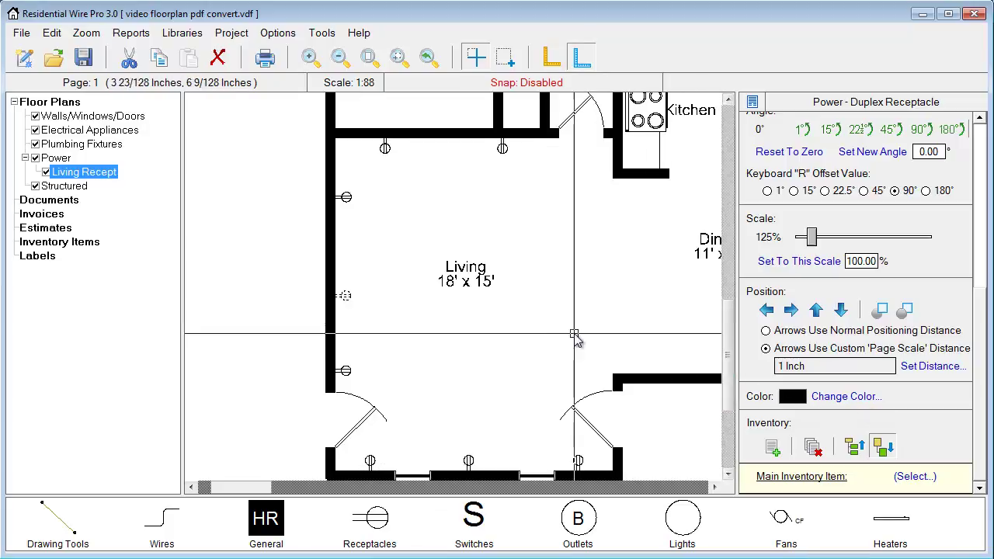
pyautogui.click(393, 295)
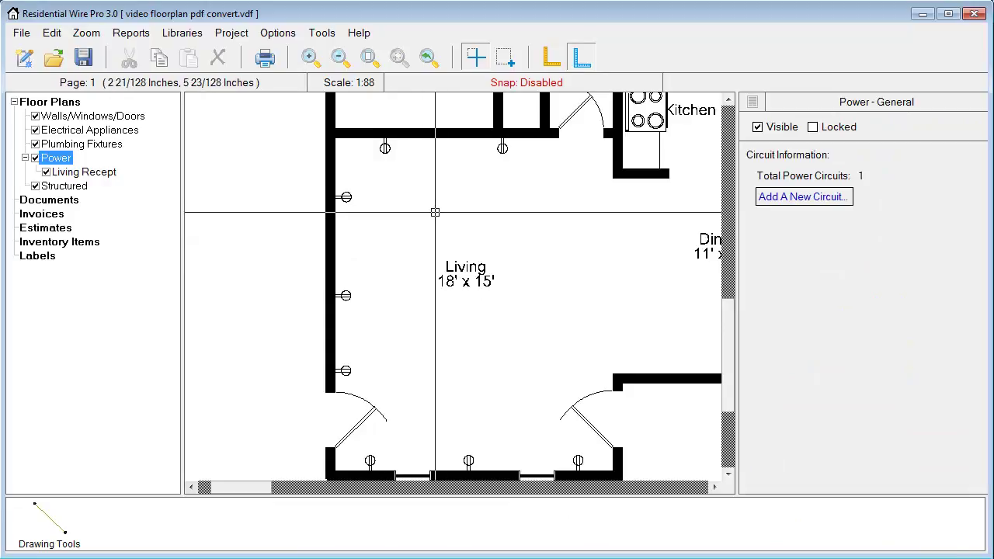
# Step: Select all duplex receptacles in the plan by object type and change their colour to red
pyautogui.rightClick(473, 208)
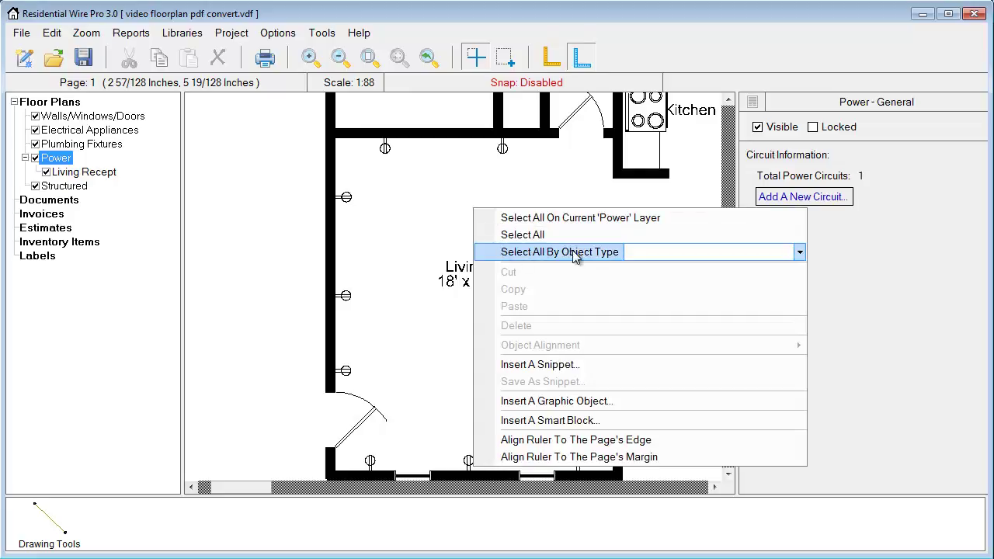
pyautogui.click(798, 253)
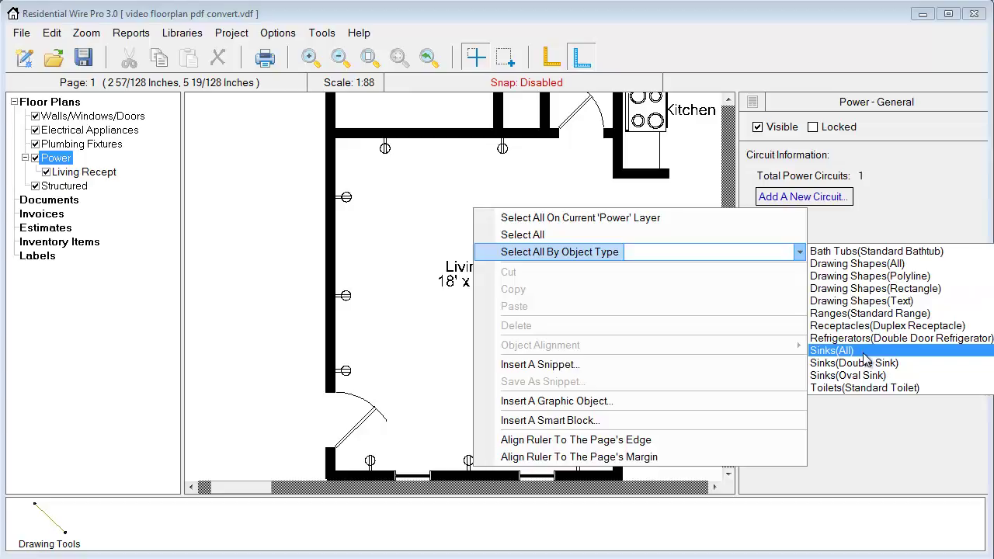
pyautogui.click(832, 326)
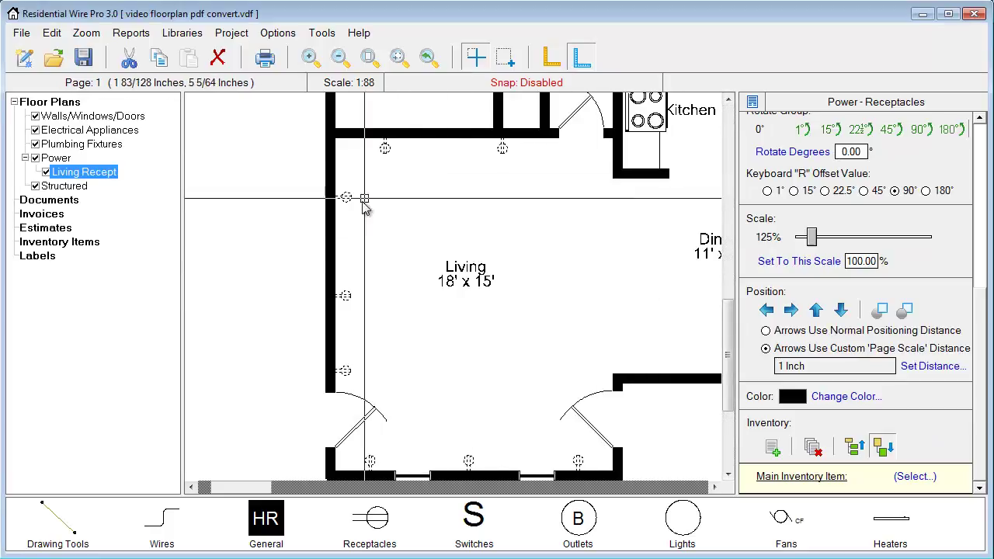
pyautogui.click(839, 399)
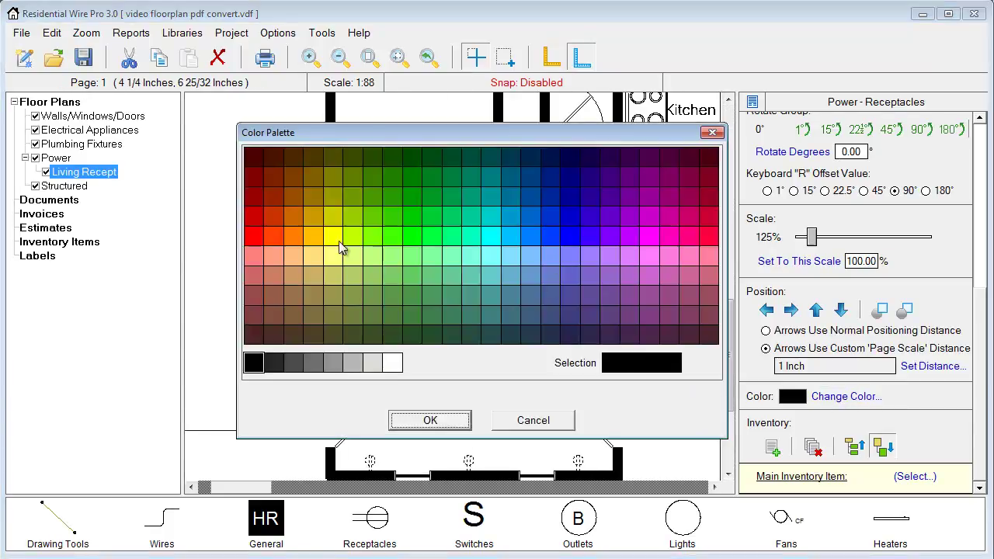
pyautogui.click(253, 216)
pyautogui.click(430, 420)
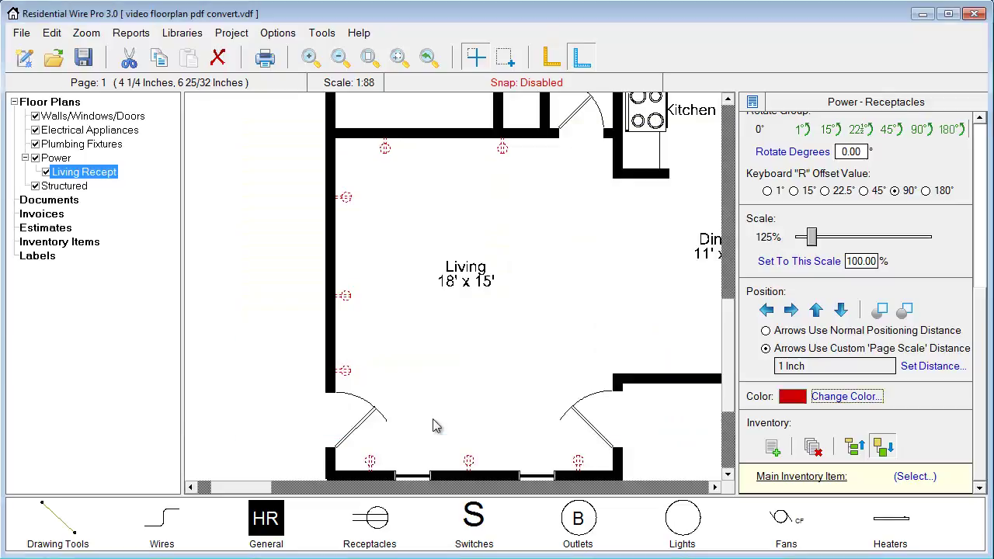
pyautogui.press('Up')
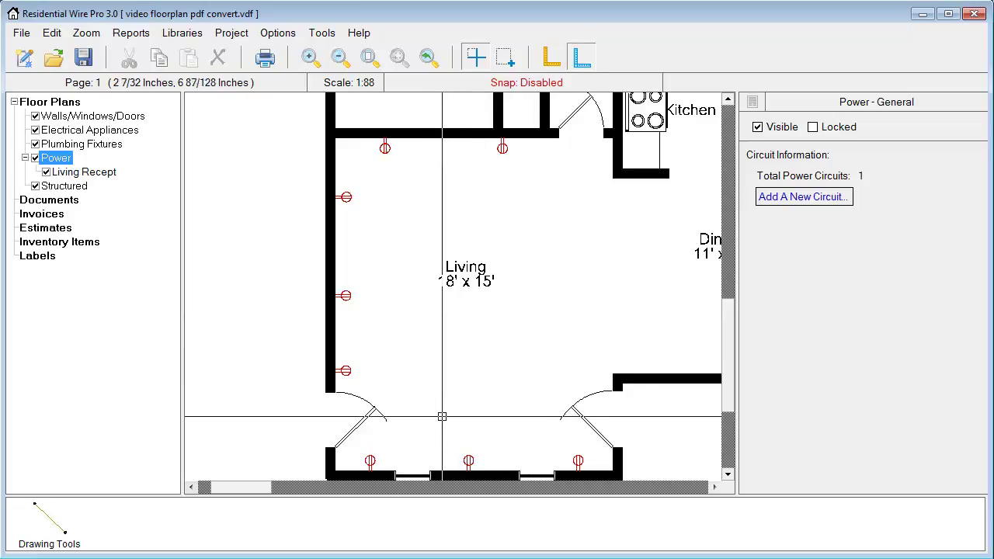
# Step: Assign the ivory 15 Amp Duplex as the main inventory item of the receptacle between the two windows on the lower wall
pyautogui.click(469, 461)
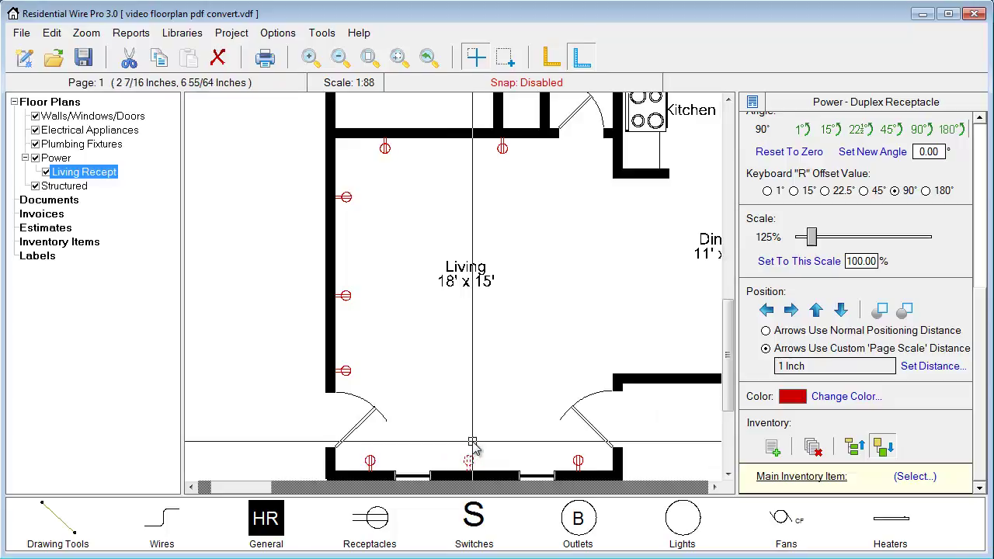
pyautogui.click(913, 476)
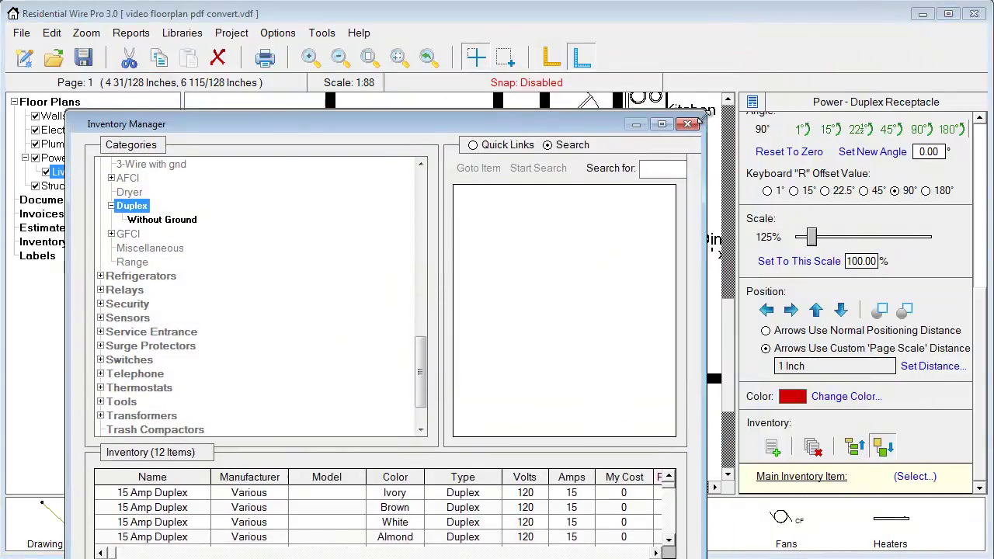
pyautogui.moveTo(604, 128); pyautogui.dragTo(744, 33)
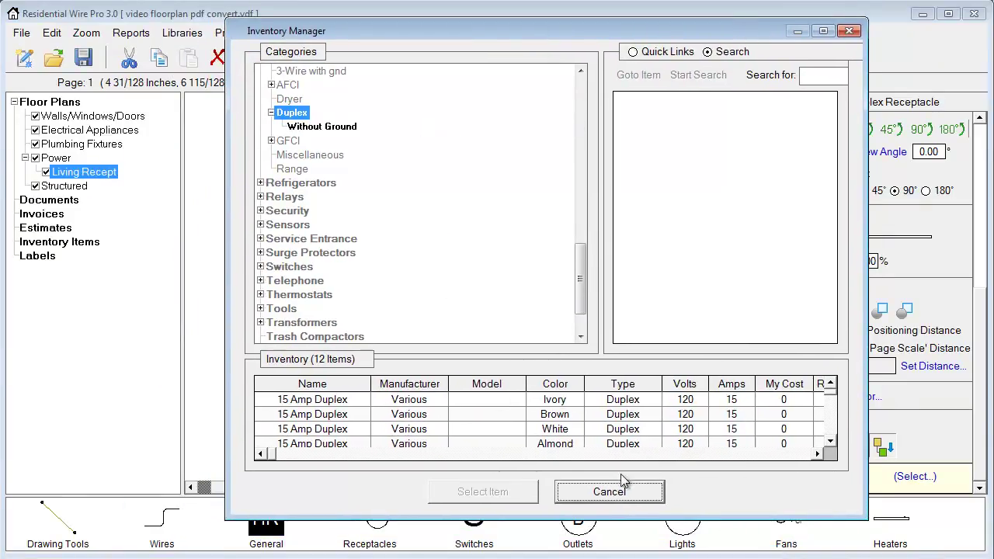
pyautogui.moveTo(872, 462); pyautogui.dragTo(974, 463)
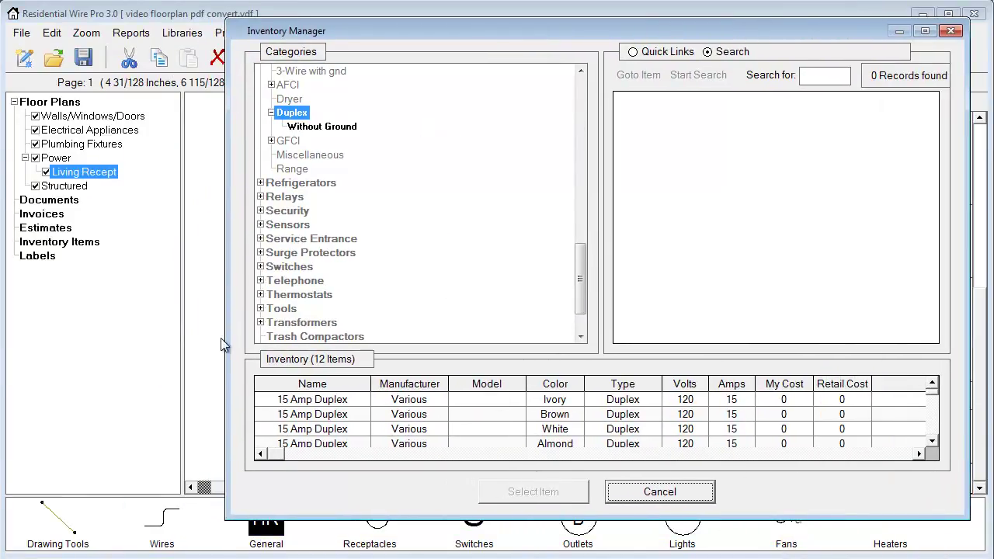
pyautogui.moveTo(226, 342); pyautogui.dragTo(105, 345)
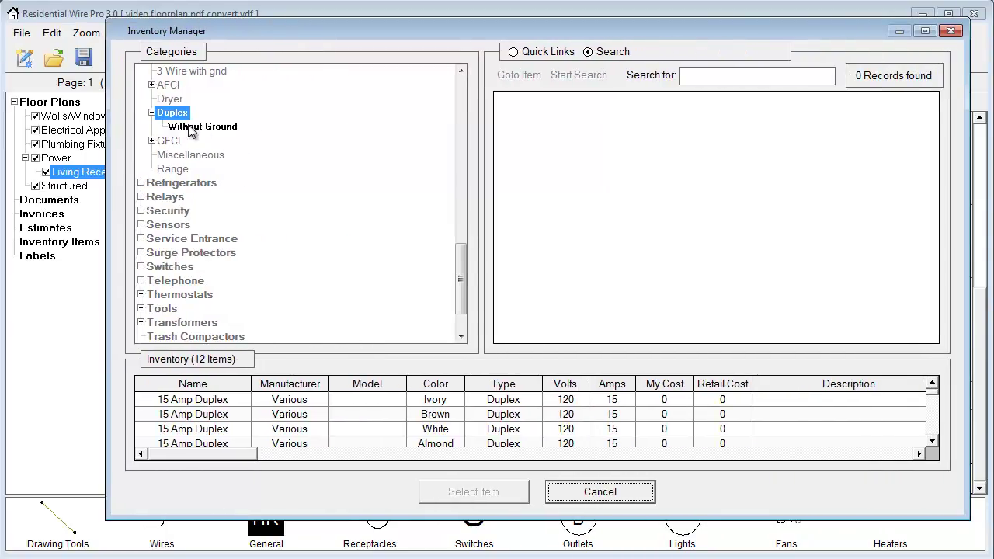
pyautogui.click(183, 404)
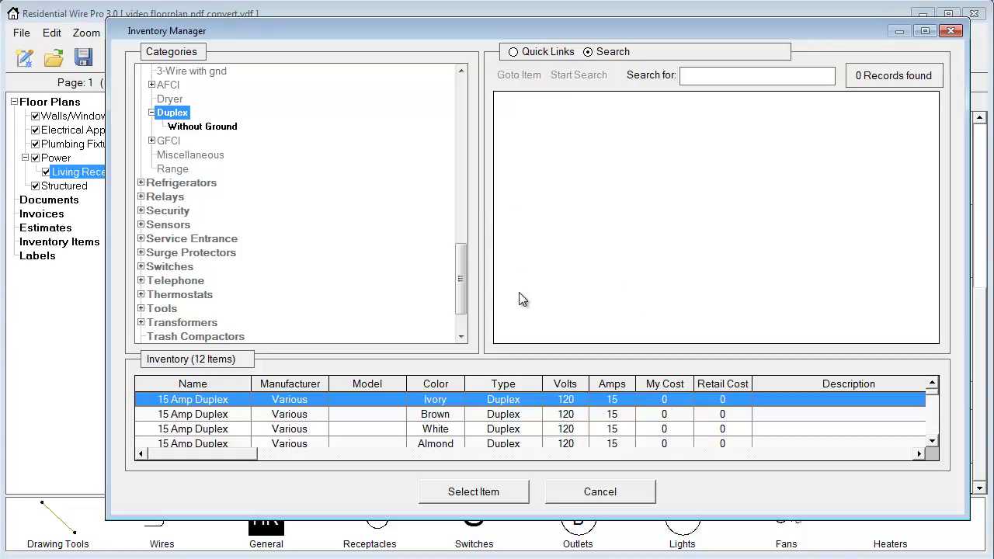
pyautogui.doubleClick(670, 399)
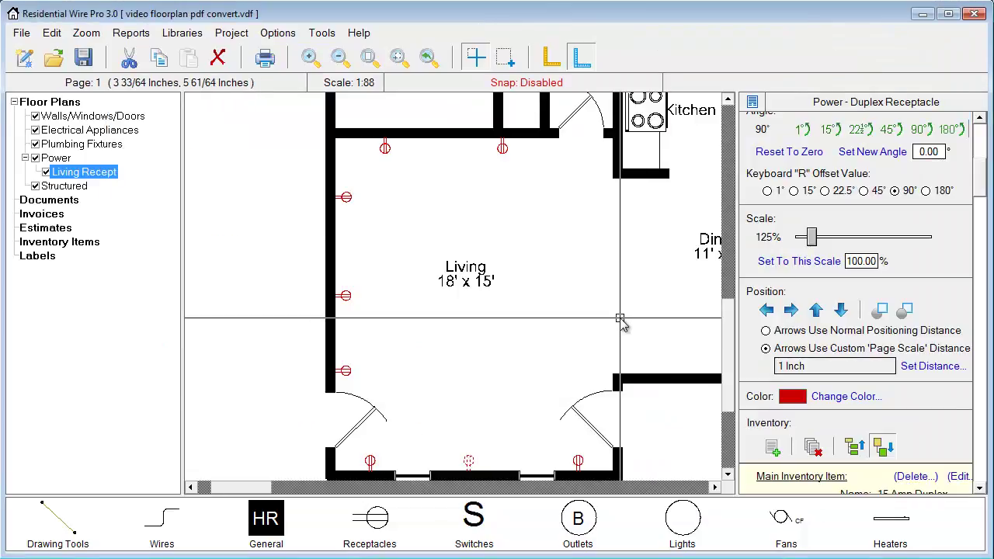
pyautogui.press('Escape')
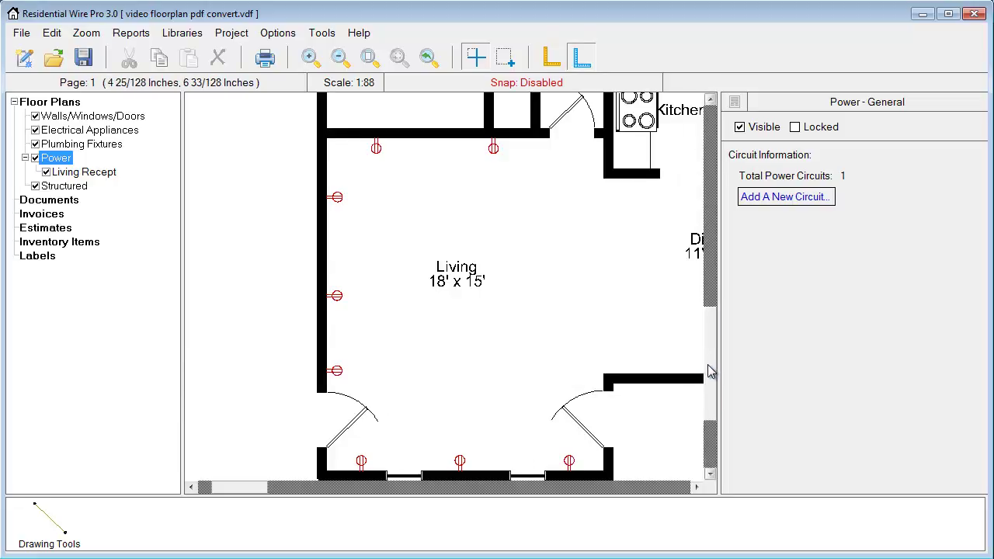
# Step: Add a new power circuit named Living Light that uses the Common Power library
pyautogui.moveTo(704, 358); pyautogui.dragTo(705, 363)
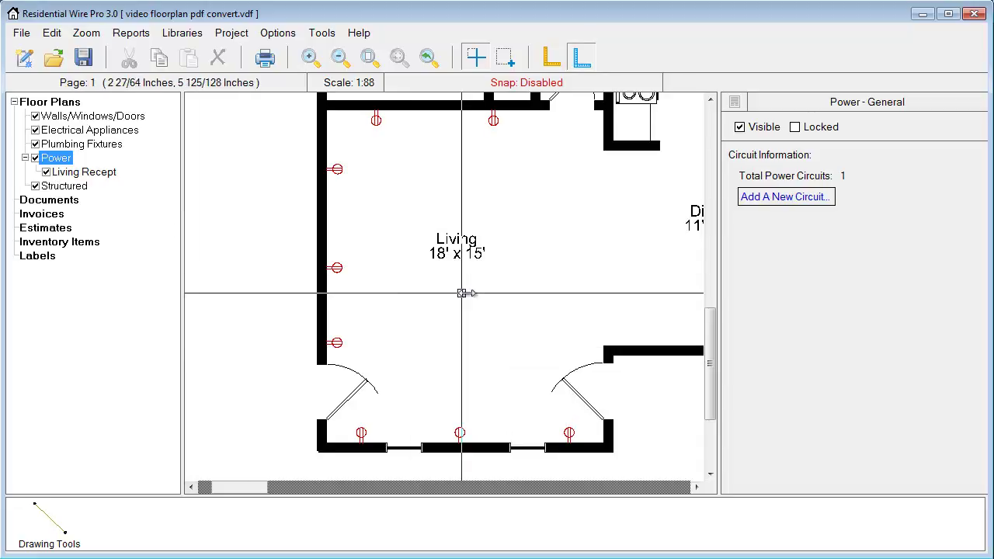
pyautogui.click(780, 199)
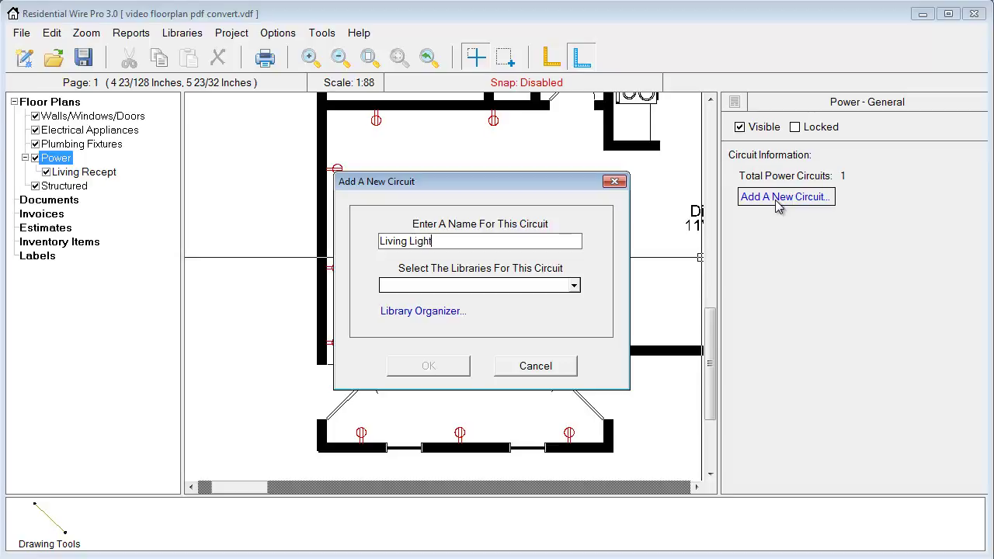
pyautogui.click(574, 286)
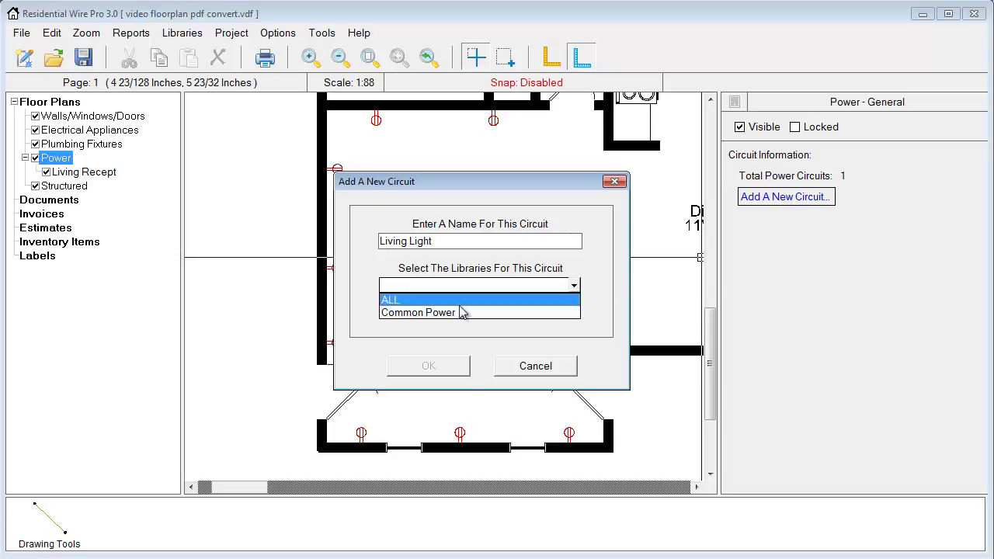
pyautogui.click(410, 314)
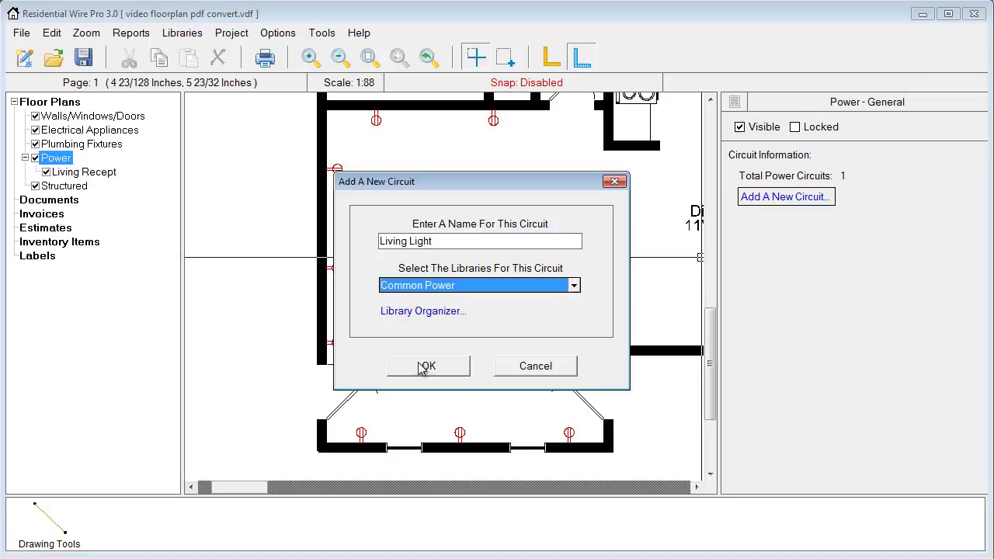
pyautogui.click(420, 363)
pyautogui.click(78, 186)
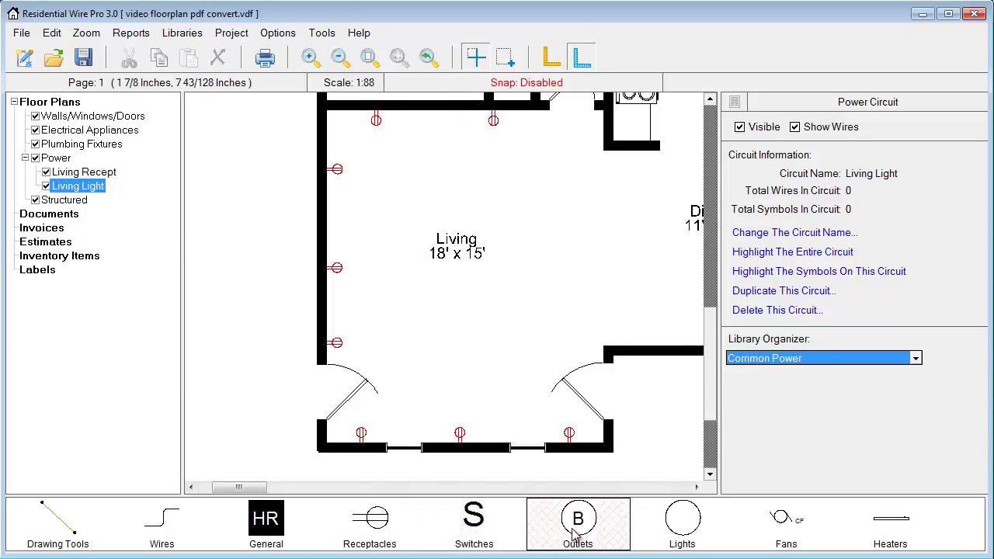
# Step: Place two 3-way switches on the Living Light circuit, one at the upper-right wall opening and one above the lower-right door
pyautogui.moveTo(576, 534)
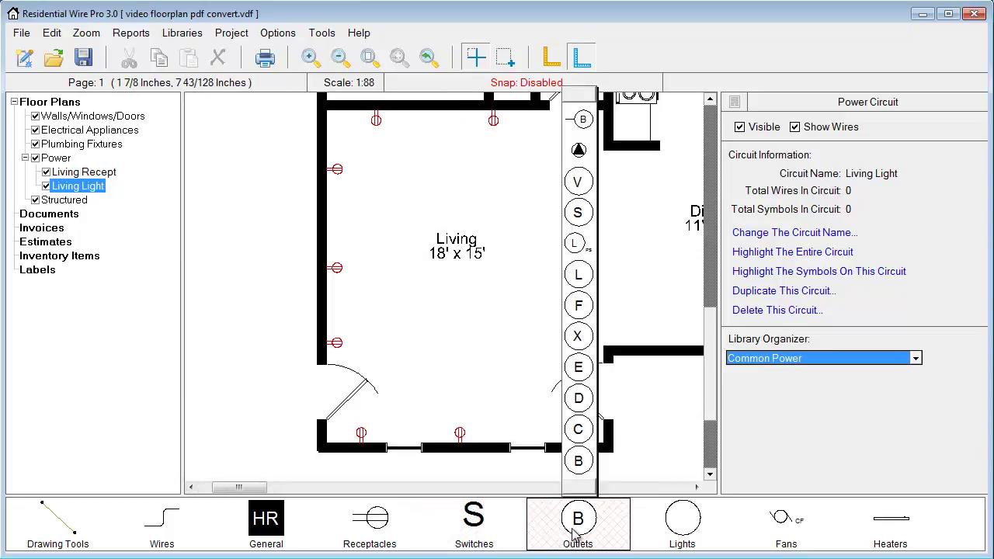
pyautogui.click(85, 172)
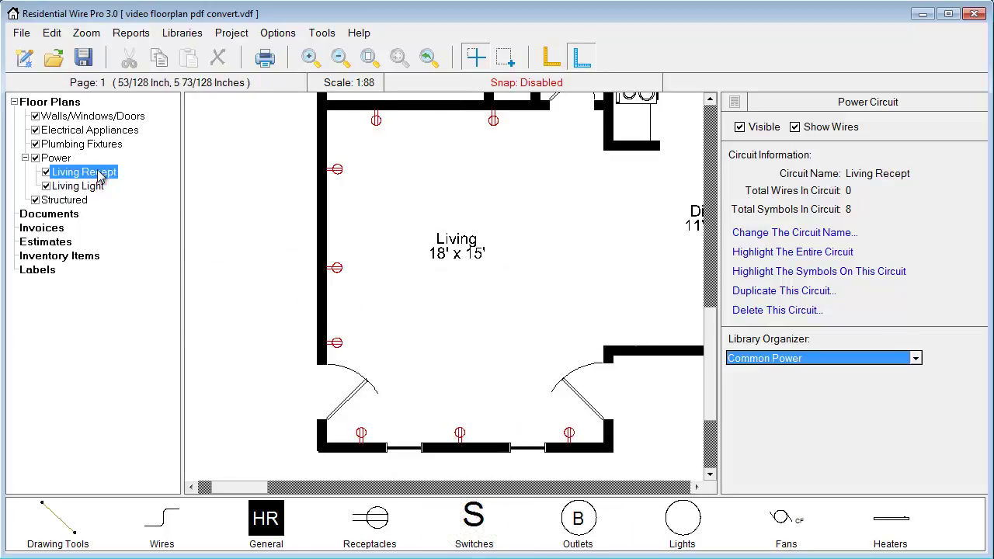
pyautogui.click(78, 187)
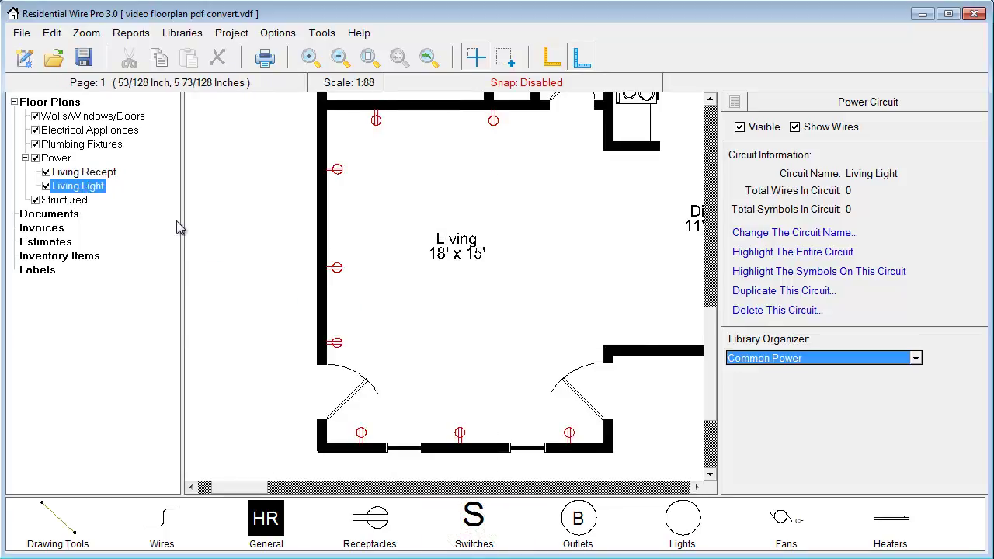
pyautogui.moveTo(474, 520)
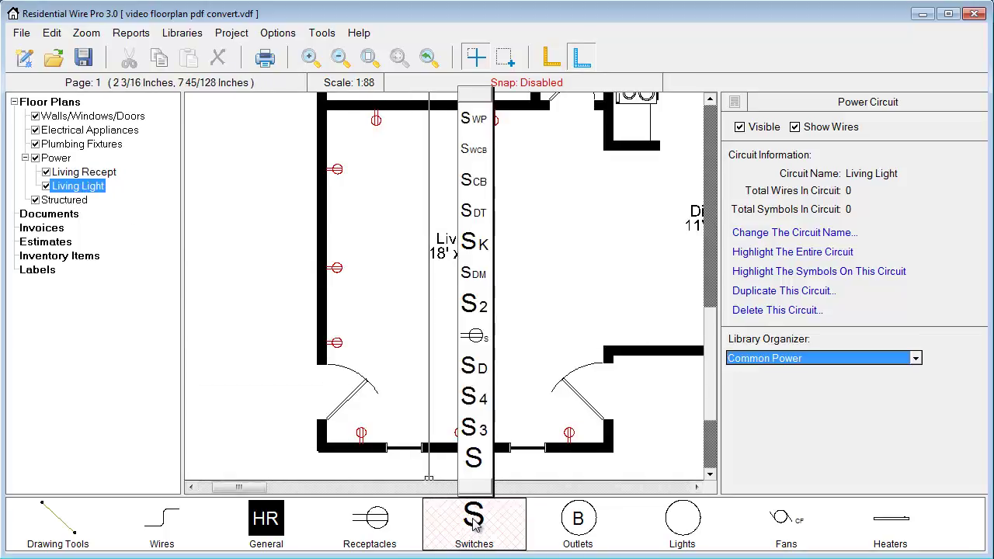
pyautogui.click(475, 429)
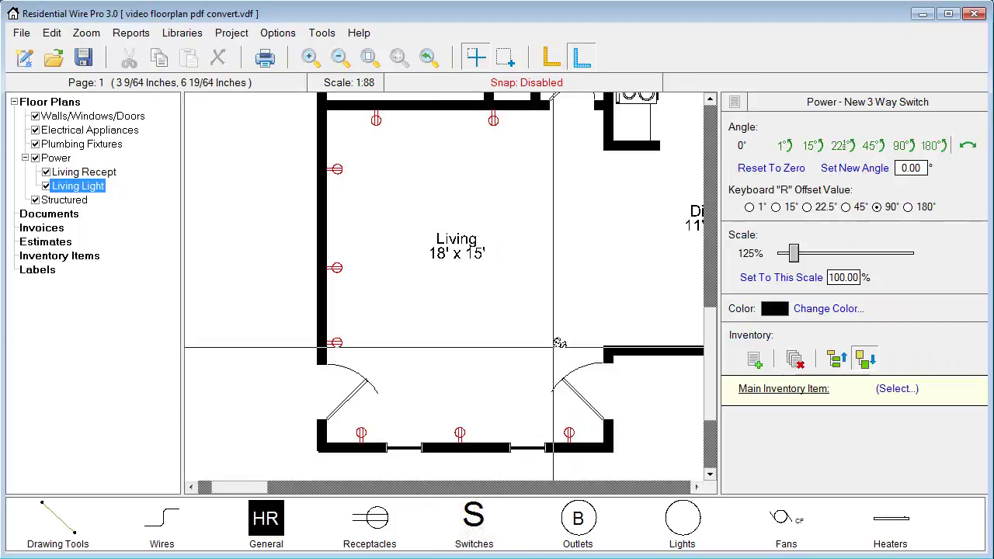
pyautogui.click(590, 141)
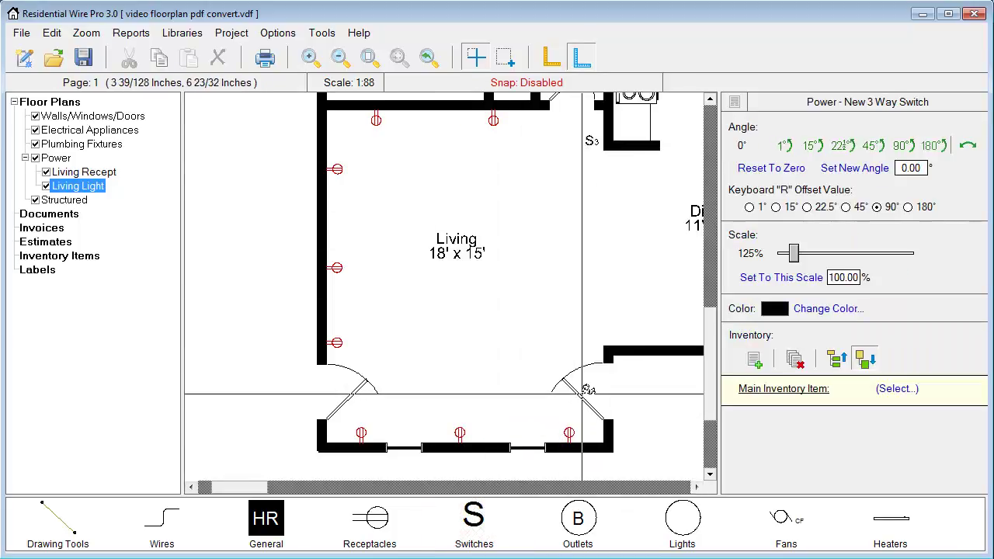
pyautogui.click(577, 353)
pyautogui.press('Escape')
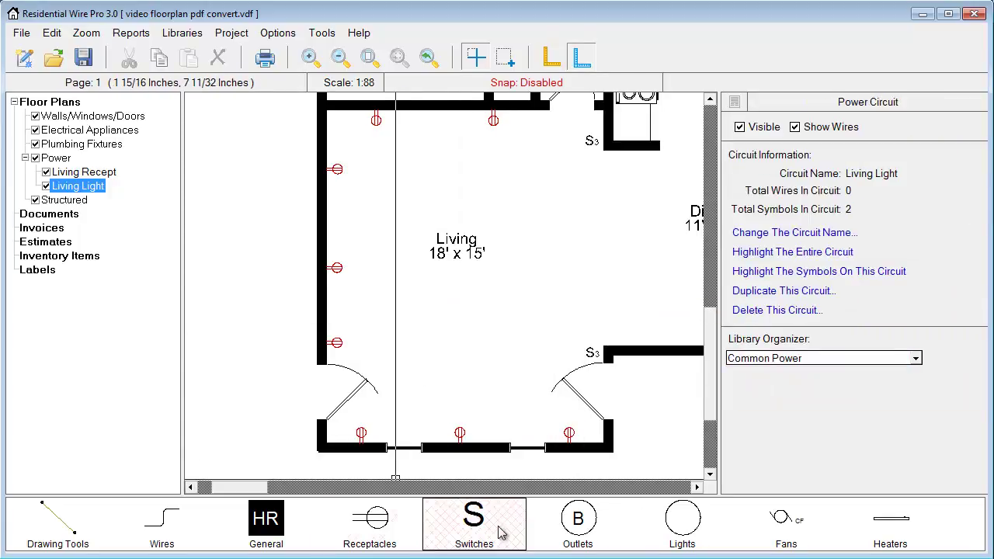
# Step: Place four recessed lights at 165% scale in a rectangular arrangement around the middle of the living room
pyautogui.click(674, 527)
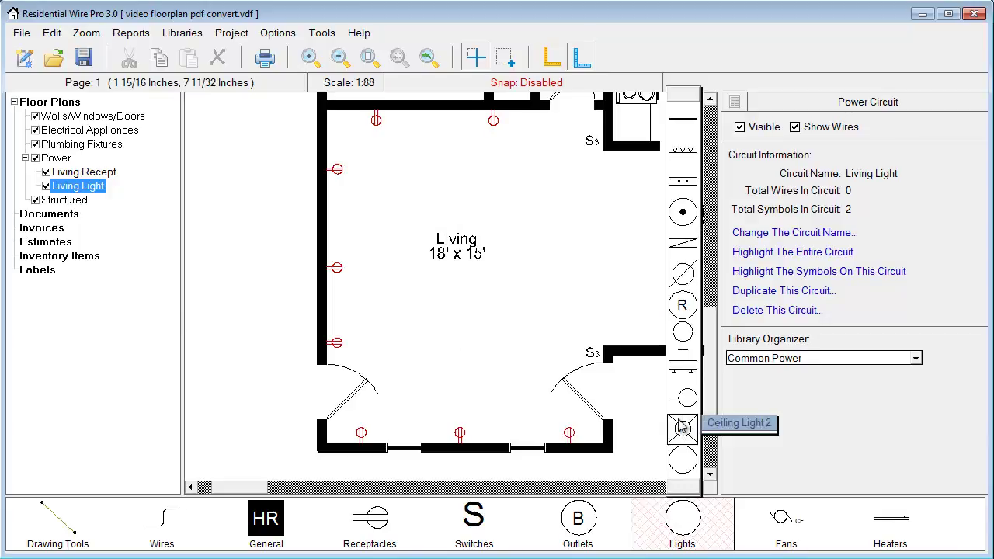
pyautogui.click(682, 307)
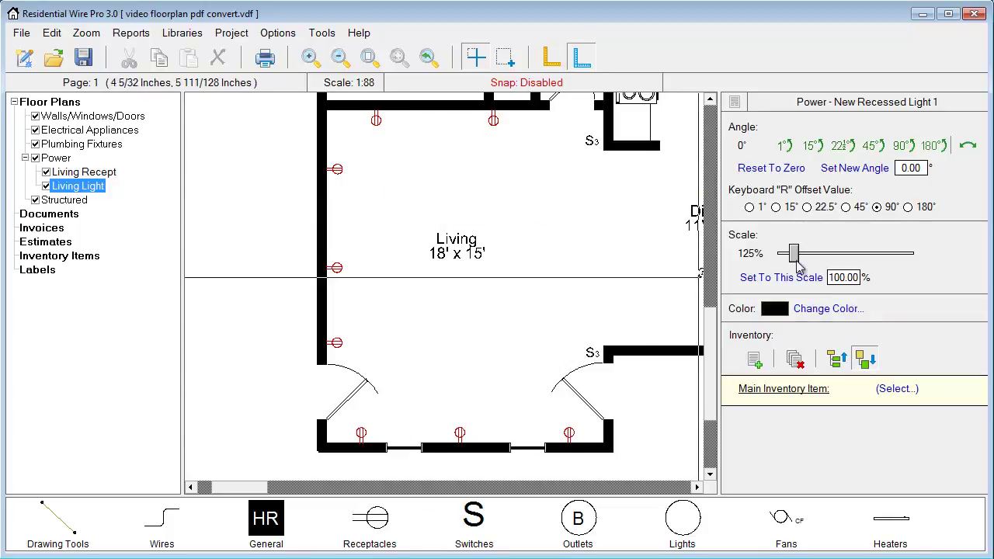
pyautogui.click(411, 197)
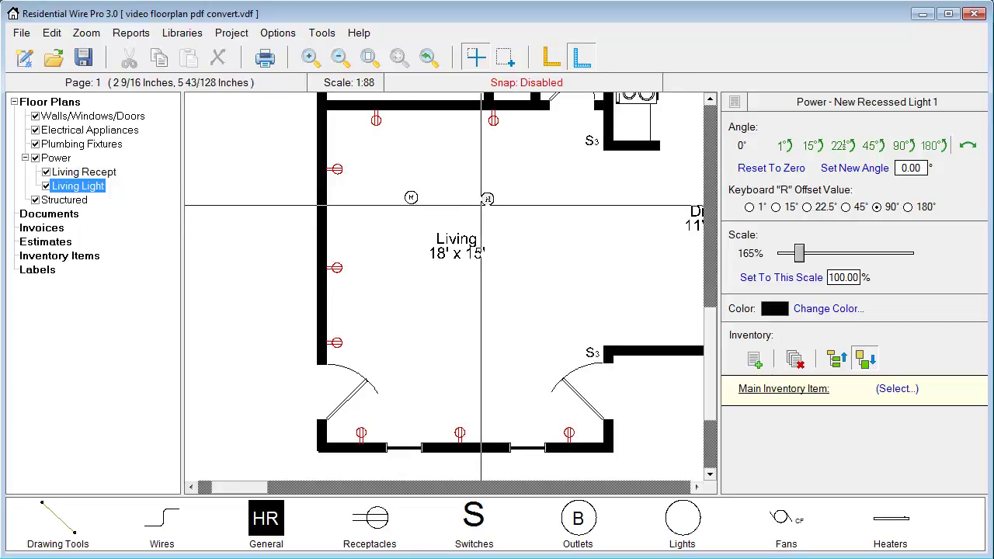
pyautogui.click(508, 205)
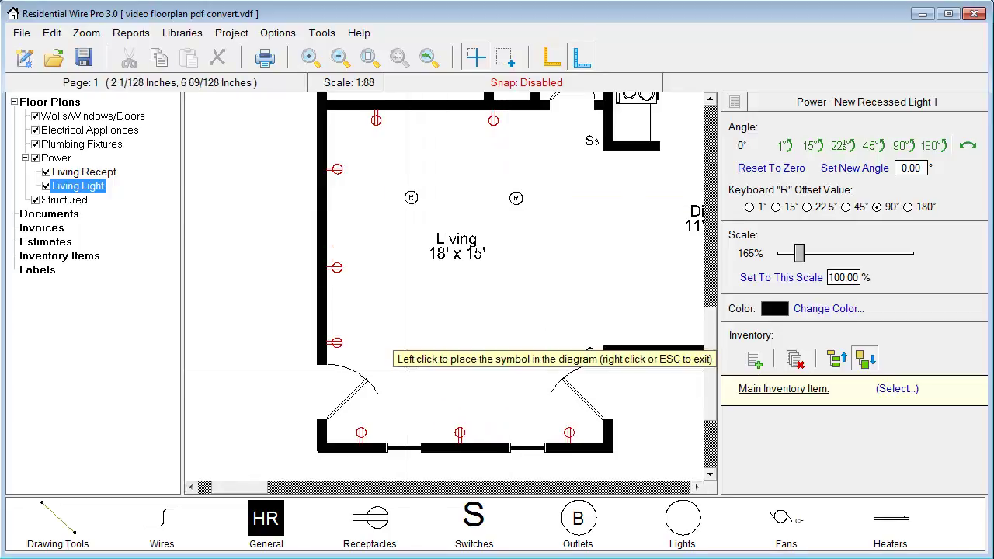
pyautogui.click(405, 370)
pyautogui.click(509, 369)
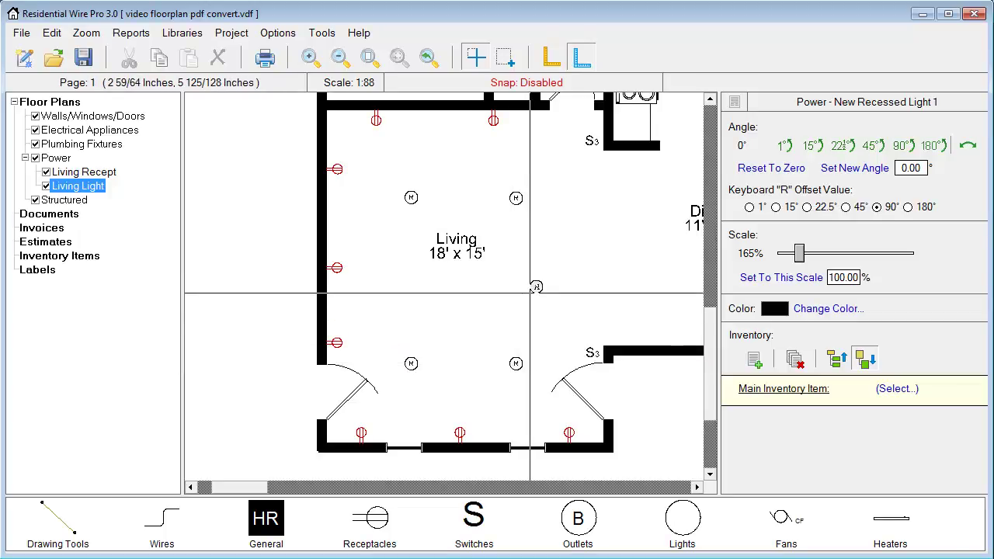
pyautogui.rightClick(529, 292)
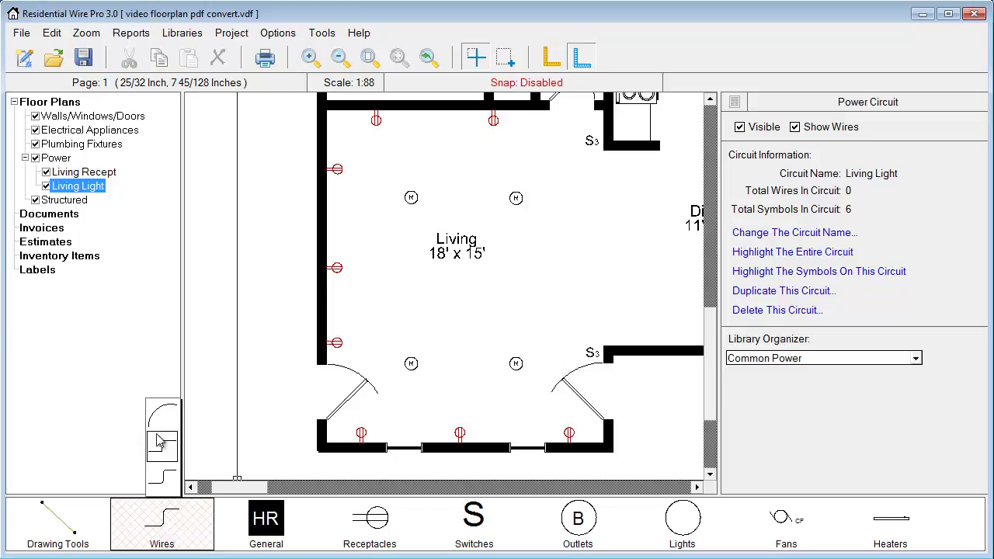
# Step: Draw sweeping wires with a 45% bulge from the upper 3-way switch through the four recessed lights, ending at the lower-right light
pyautogui.moveTo(161, 415)
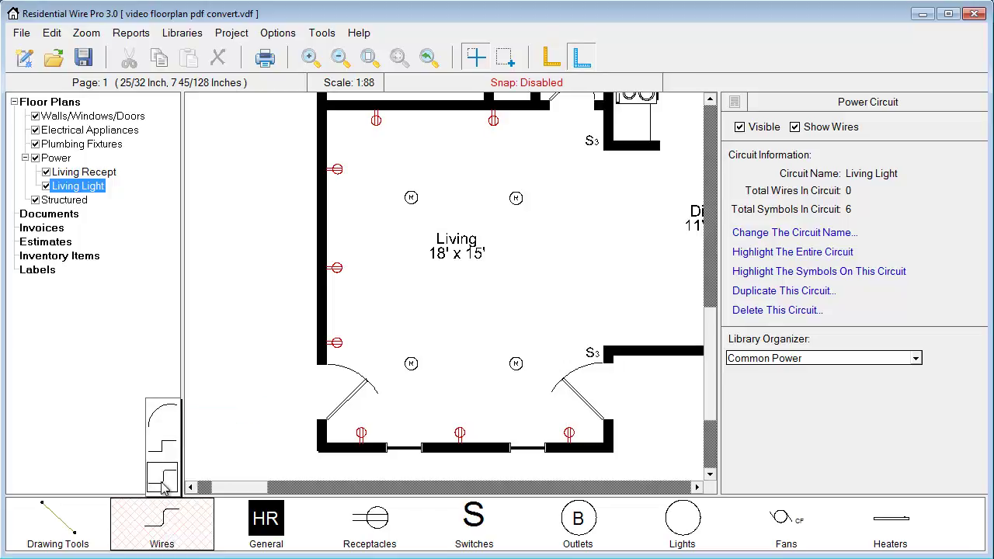
pyautogui.moveTo(163, 485)
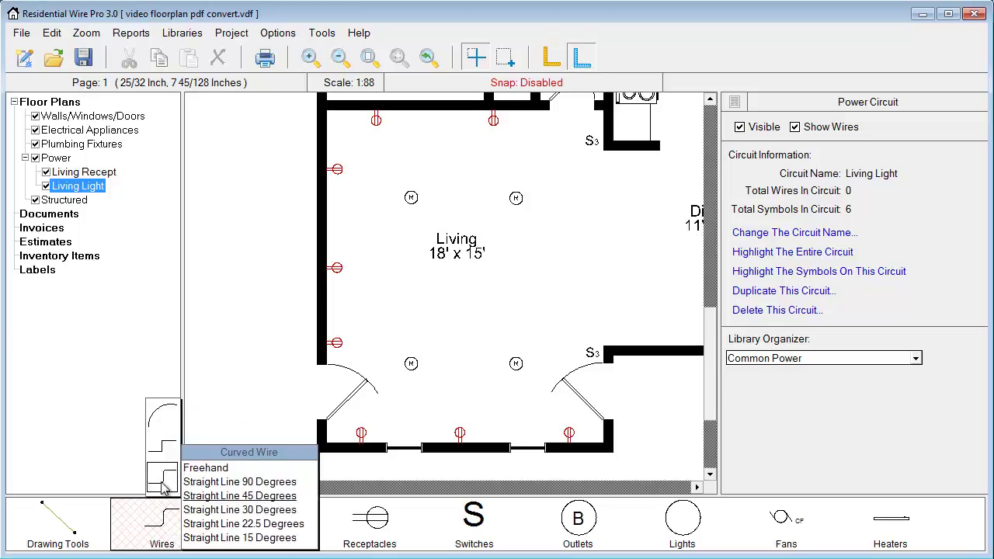
pyautogui.click(159, 420)
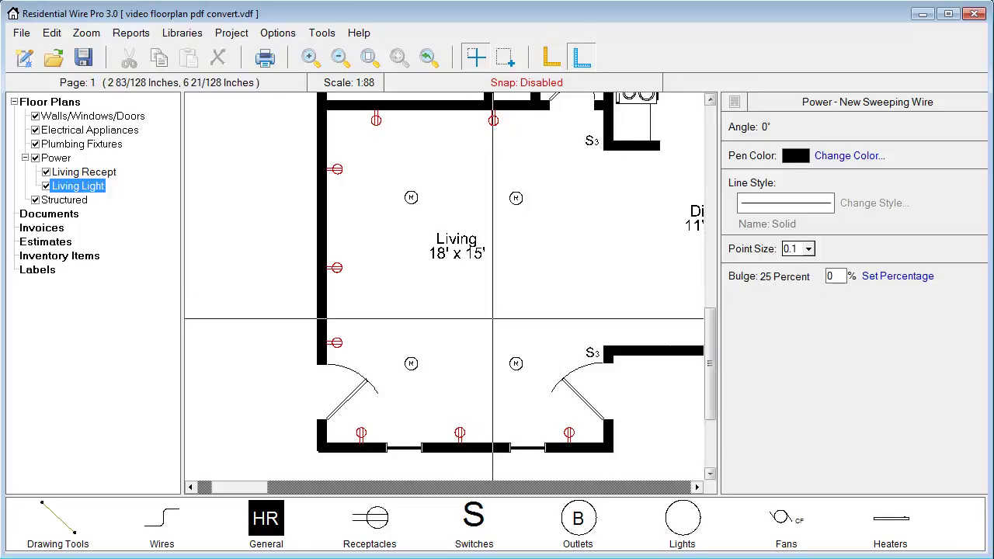
pyautogui.click(836, 275)
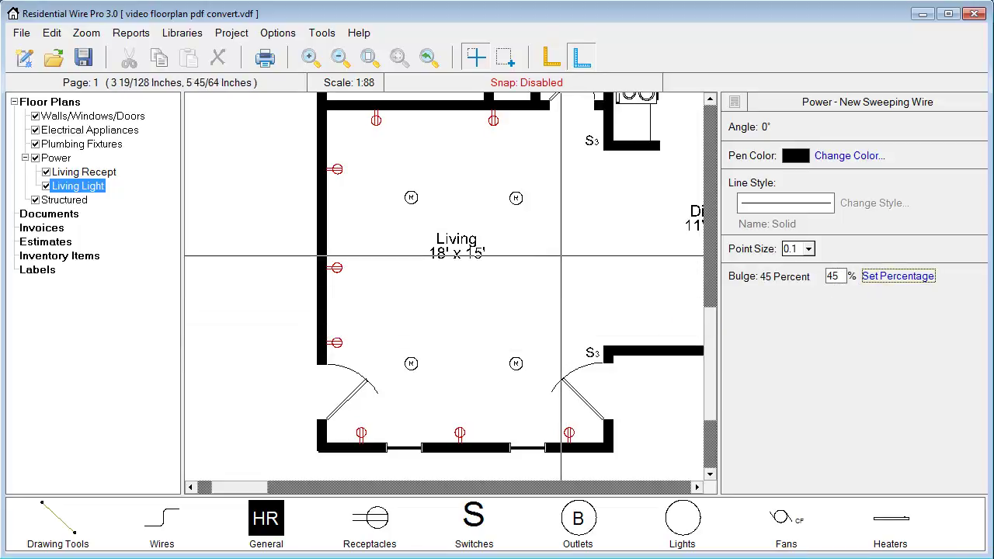
pyautogui.click(586, 144)
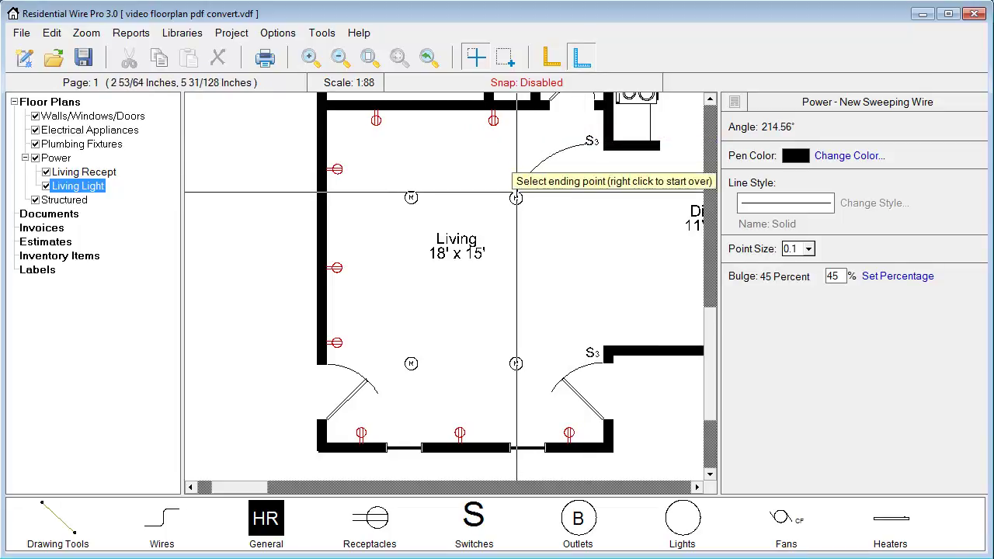
pyautogui.click(516, 192)
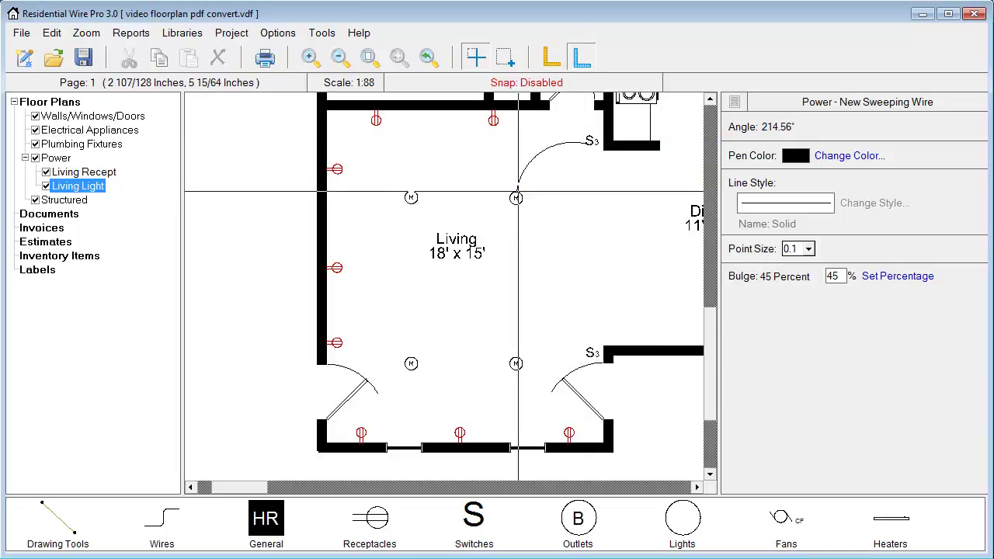
pyautogui.click(410, 192)
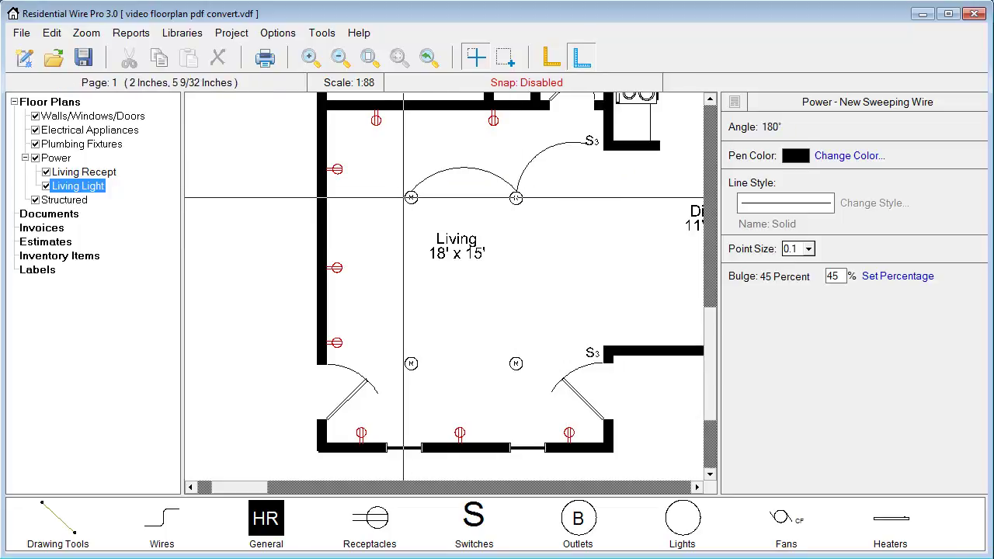
pyautogui.click(411, 363)
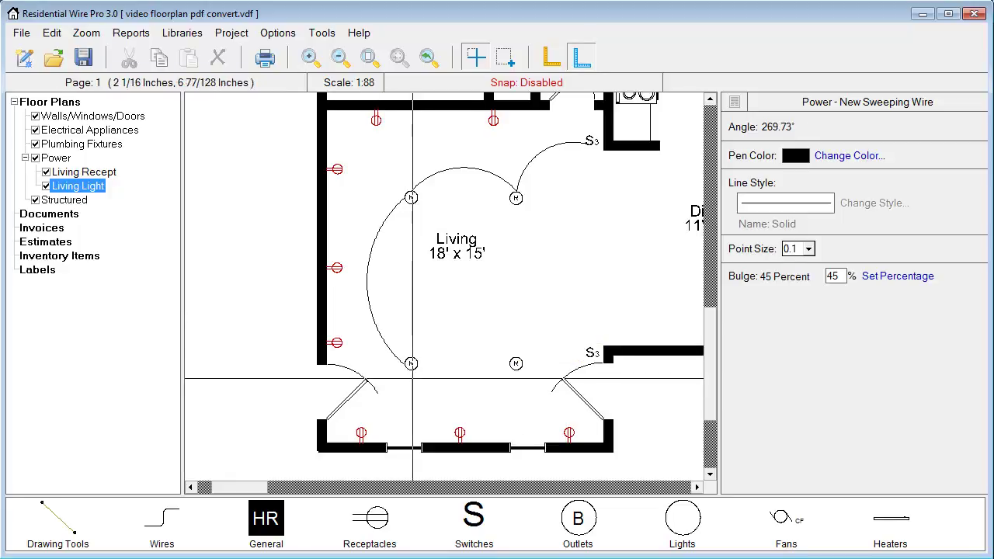
pyautogui.click(516, 363)
pyautogui.press('Escape')
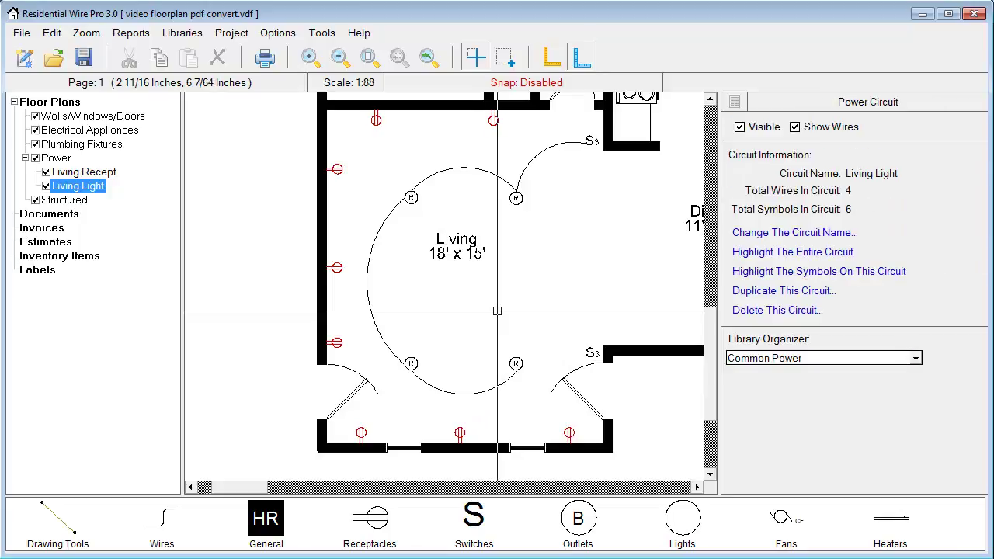
pyautogui.press('Escape')
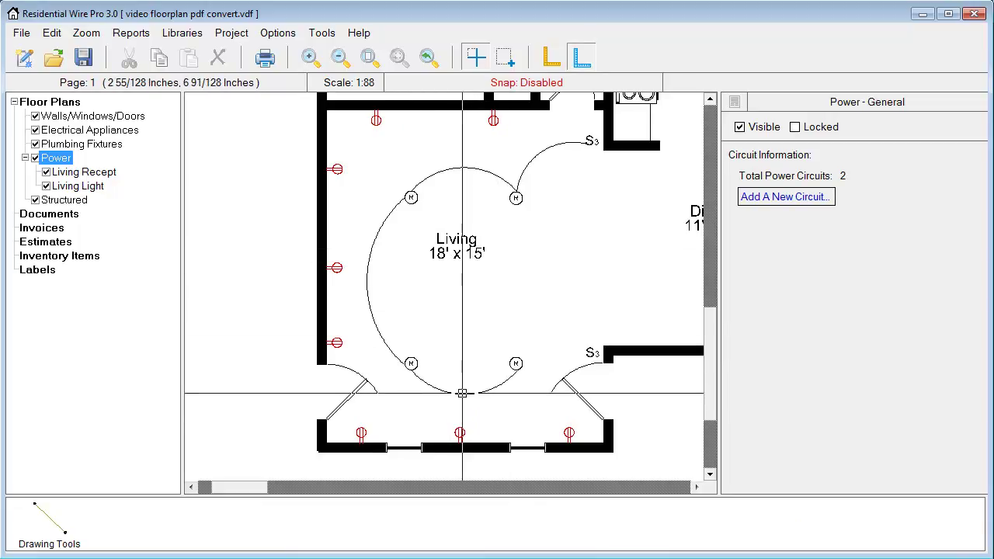
# Step: Select all four sweeping wires of the lighting circuit and change their colour to blue
pyautogui.click(462, 393)
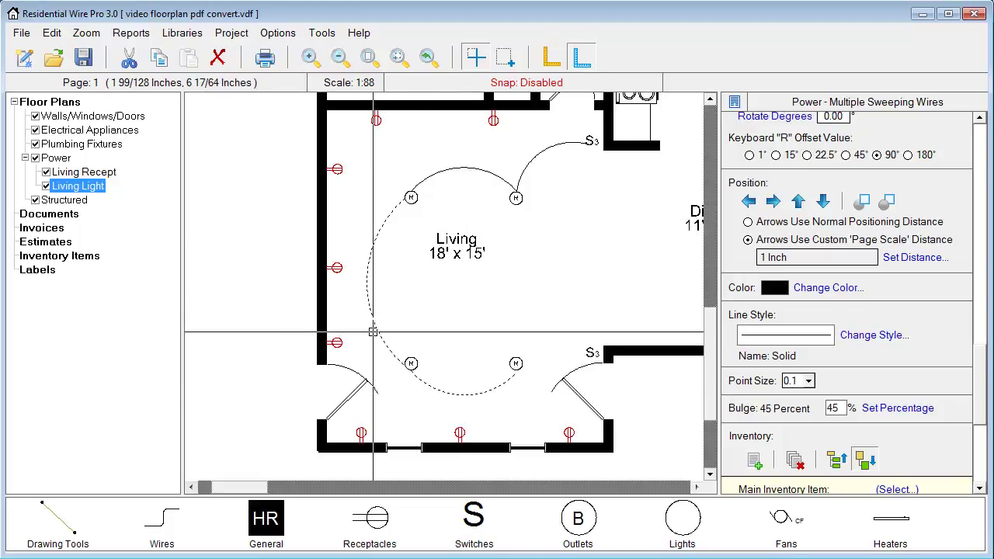
pyautogui.keyDown('shift'); pyautogui.click(466, 167); pyautogui.keyUp('shift')
pyautogui.keyDown('shift'); pyautogui.click(519, 188); pyautogui.keyUp('shift')
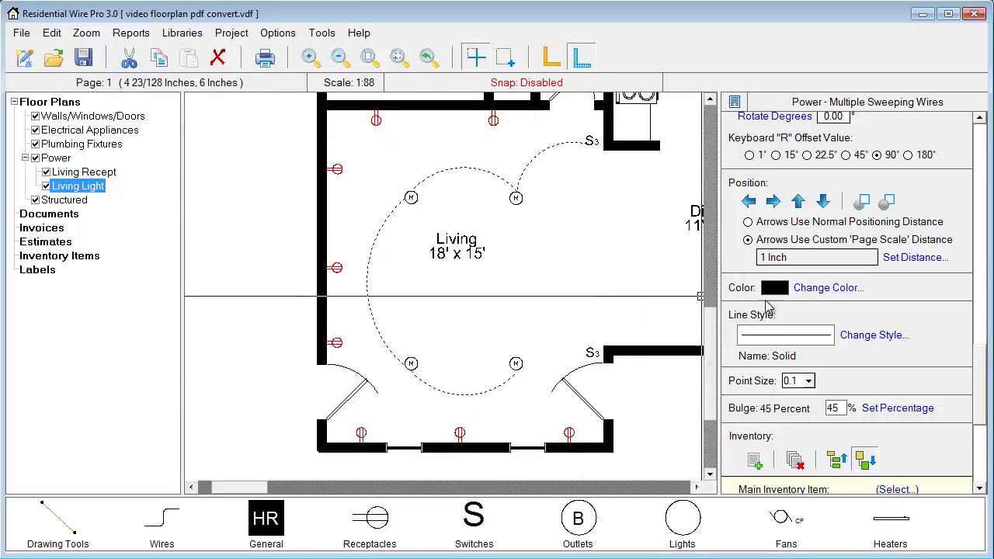
pyautogui.click(815, 289)
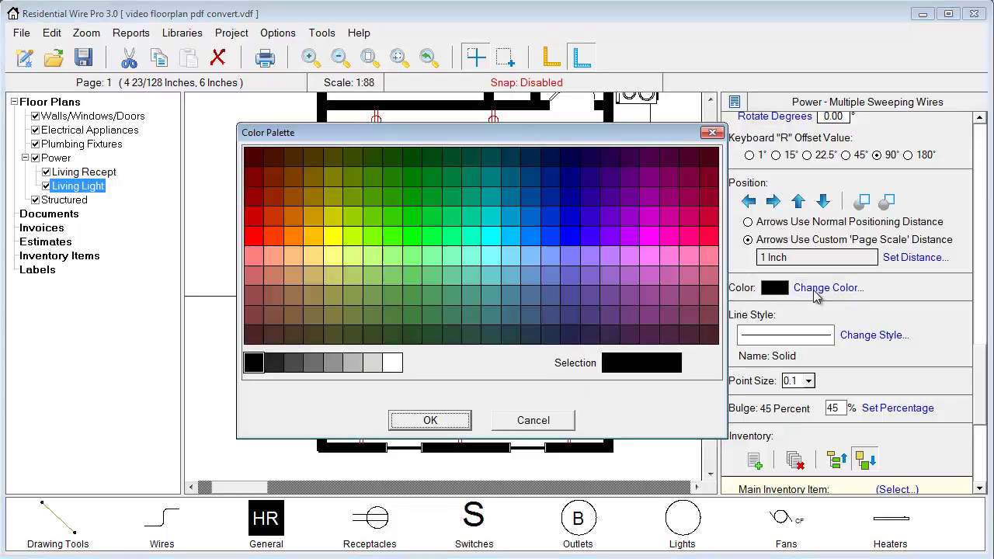
pyautogui.click(569, 237)
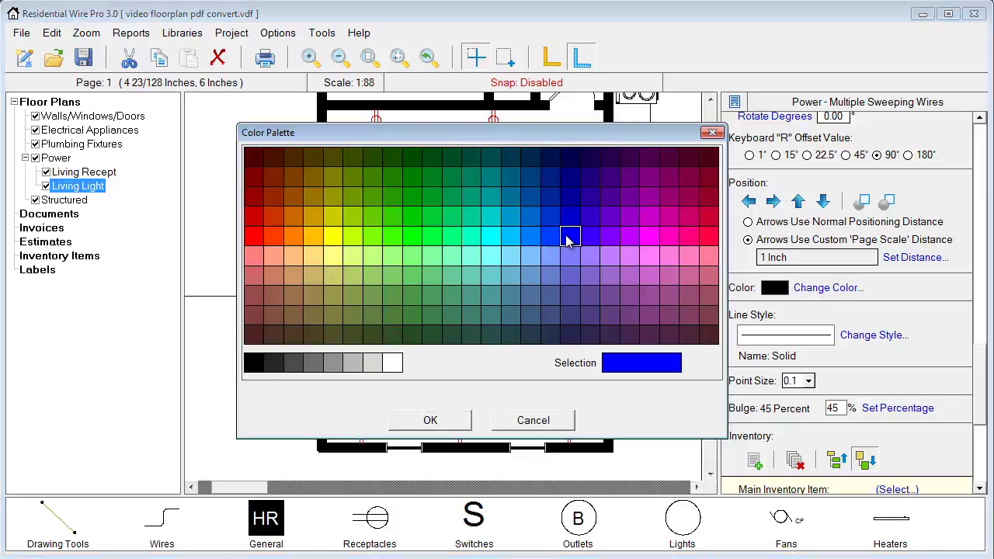
pyautogui.click(431, 421)
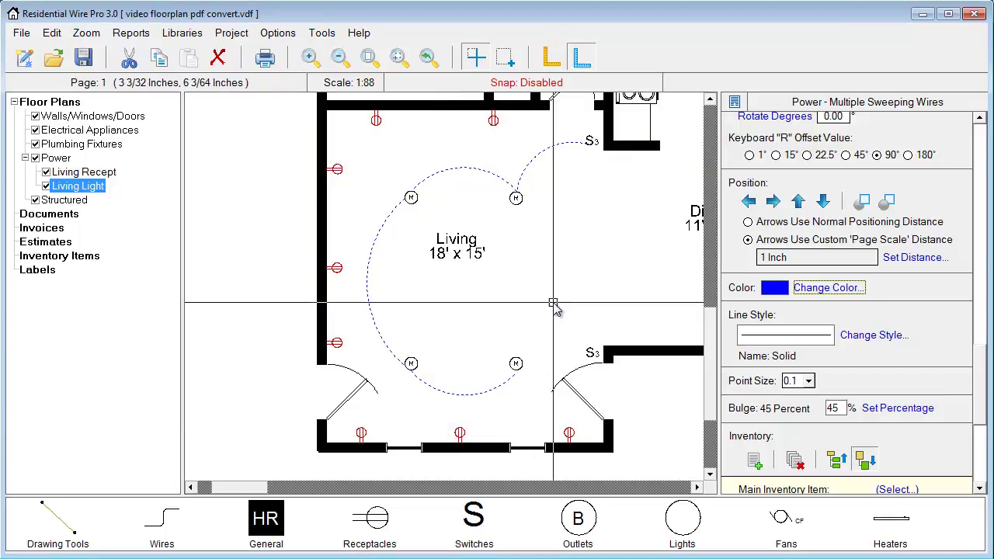
pyautogui.click(458, 314)
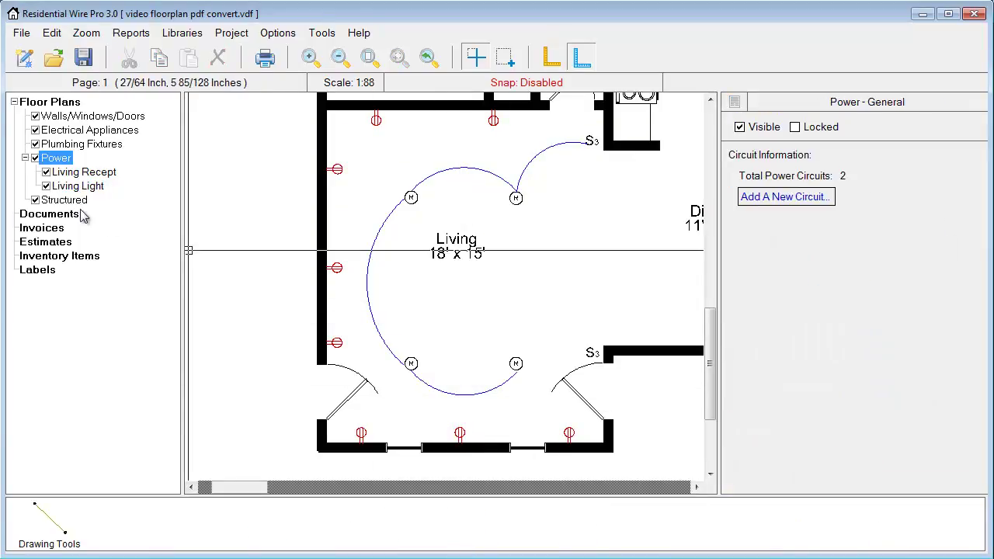
# Step: Add a sweeping wire on the Living Light circuit from the lower-right recessed light to the lower 3-way switch
pyautogui.click(77, 185)
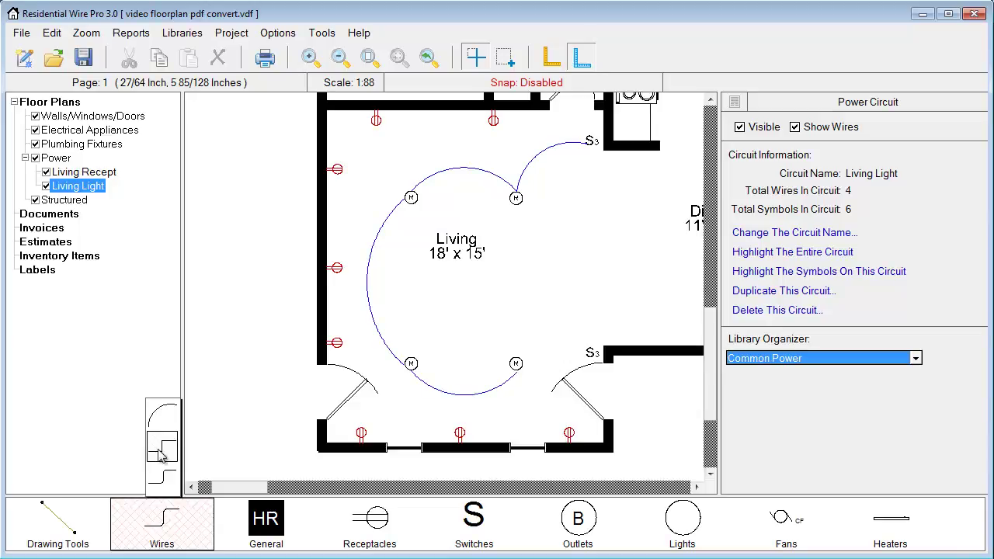
pyautogui.click(159, 421)
pyautogui.click(222, 409)
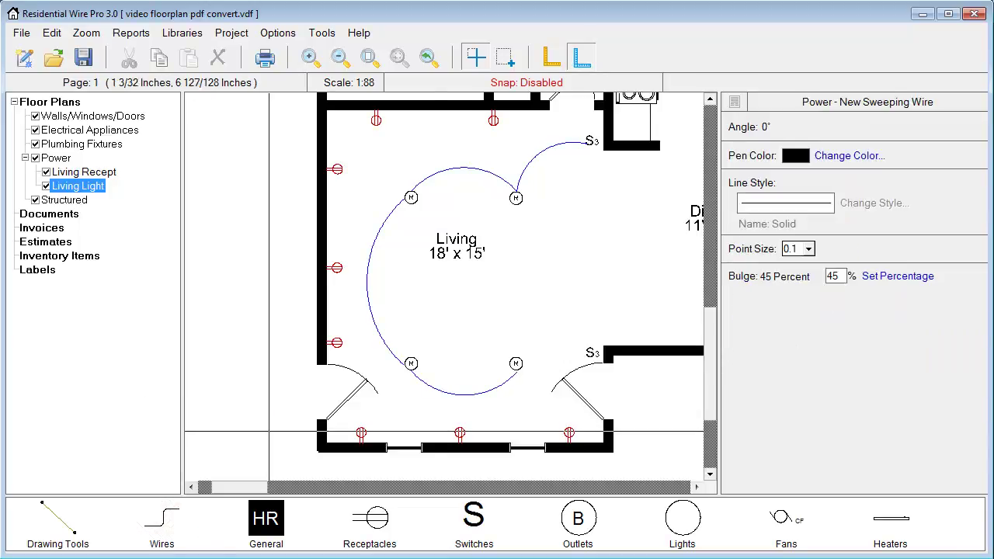
pyautogui.click(515, 363)
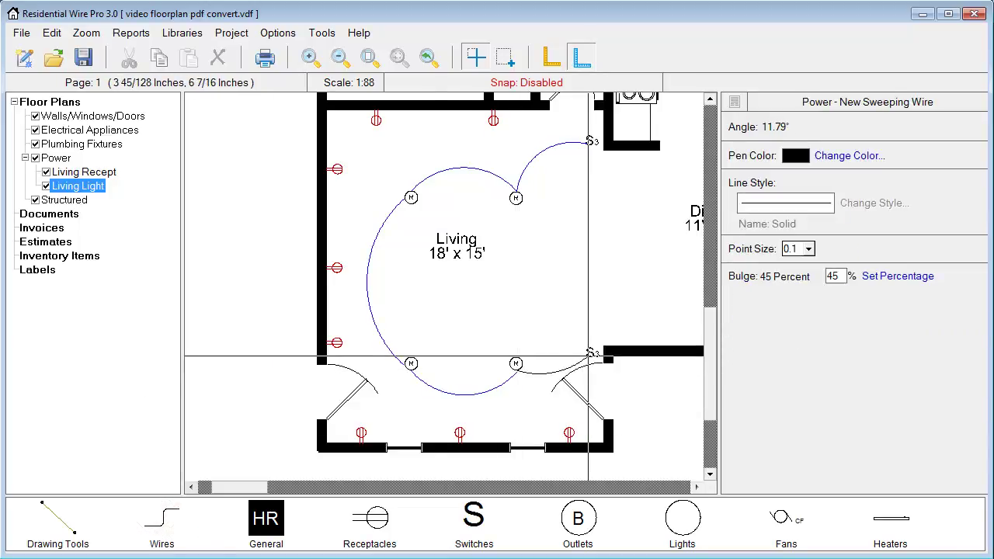
pyautogui.click(587, 356)
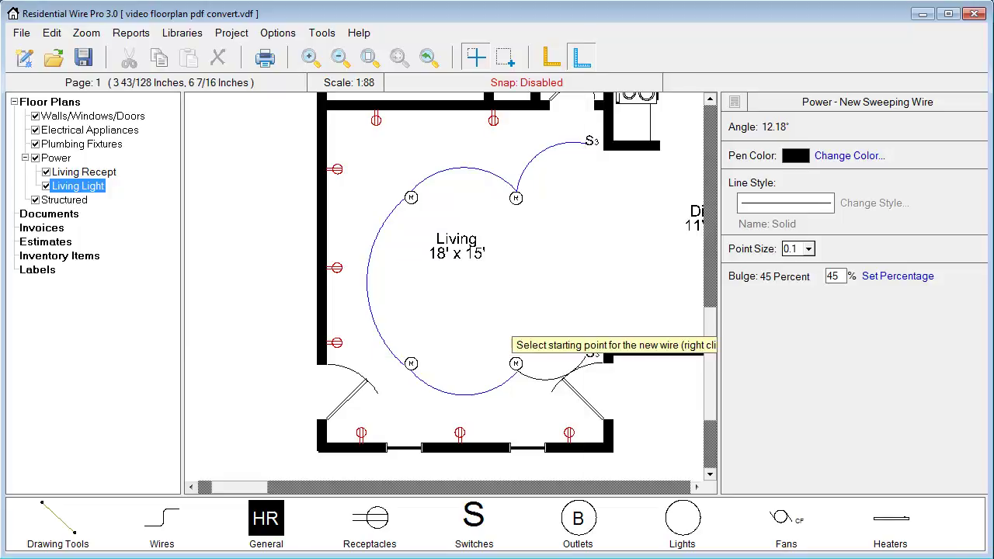
pyautogui.rightClick(536, 357)
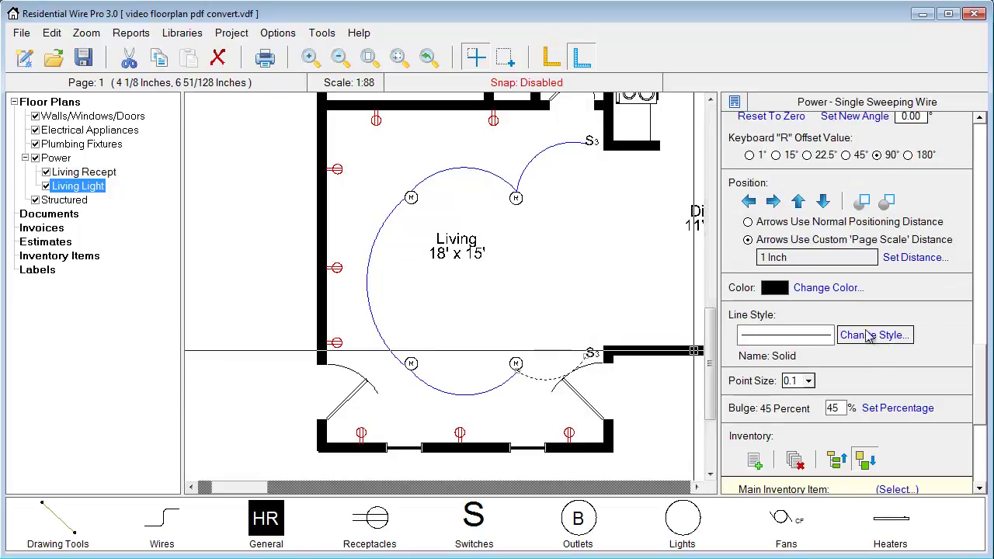
# Step: Change the colour of the sweeping wire between the lower-right recessed light and the lower 3-way switch to blue
pyautogui.click(820, 288)
pyautogui.click(550, 236)
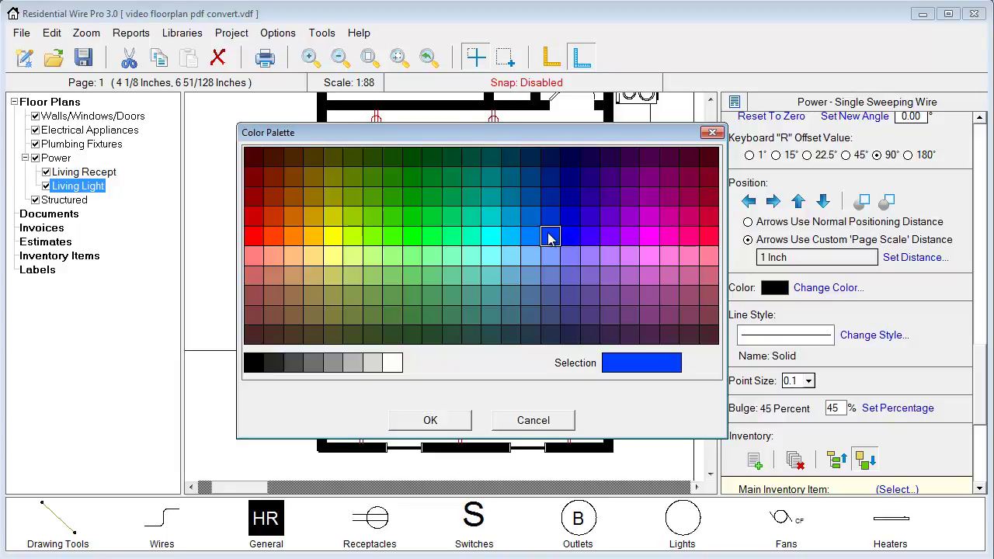
pyautogui.click(430, 420)
pyautogui.click(468, 316)
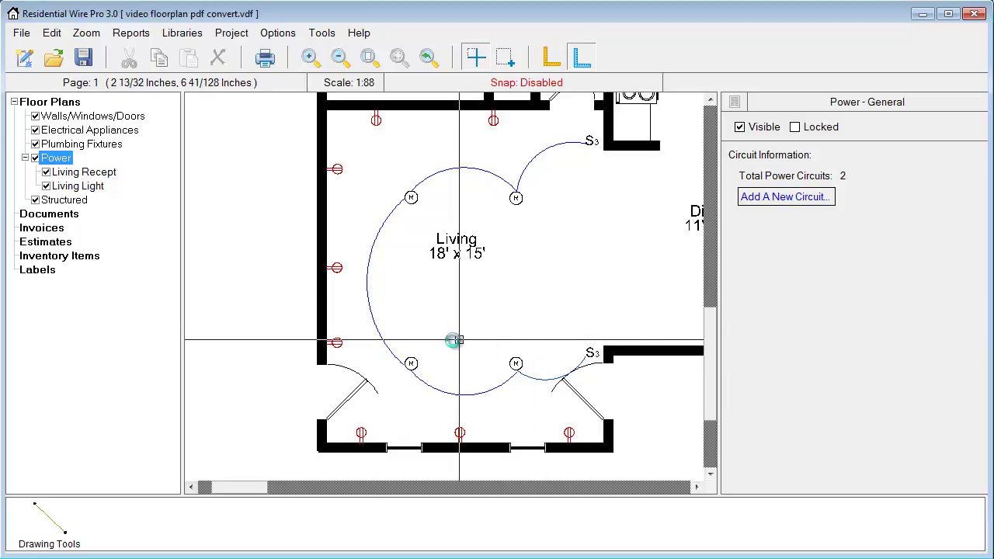
# Step: Hide the wires of the Living Light circuit to check the plan without them
pyautogui.click(78, 187)
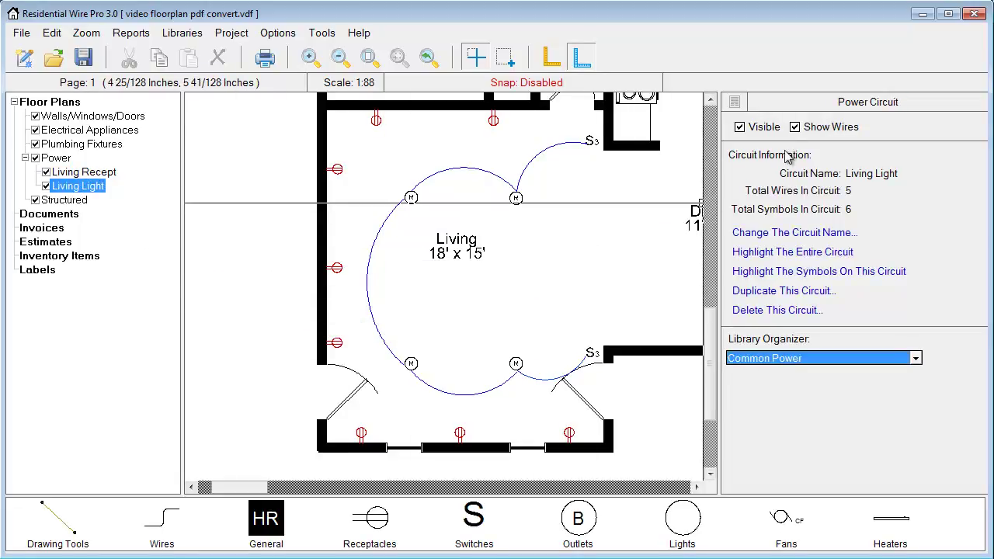
pyautogui.click(795, 128)
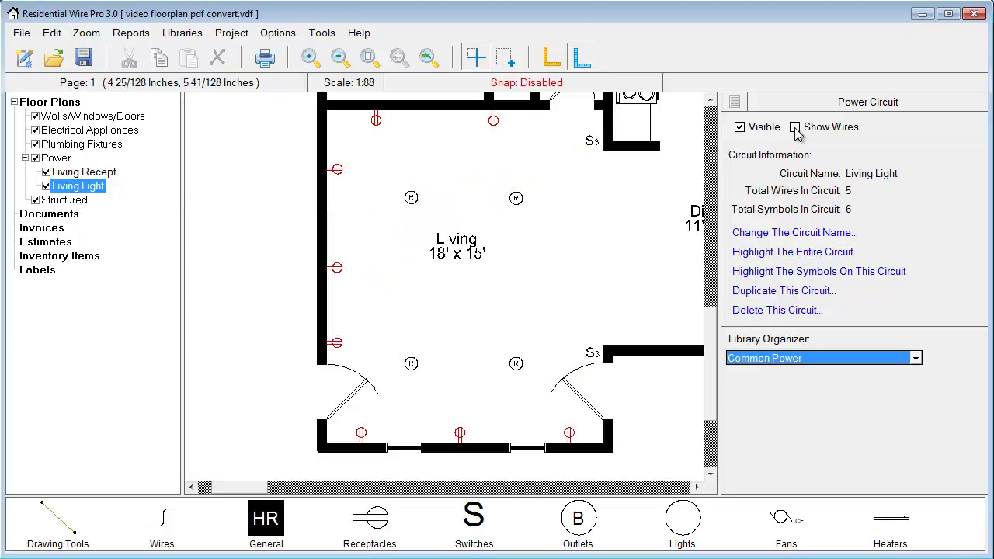
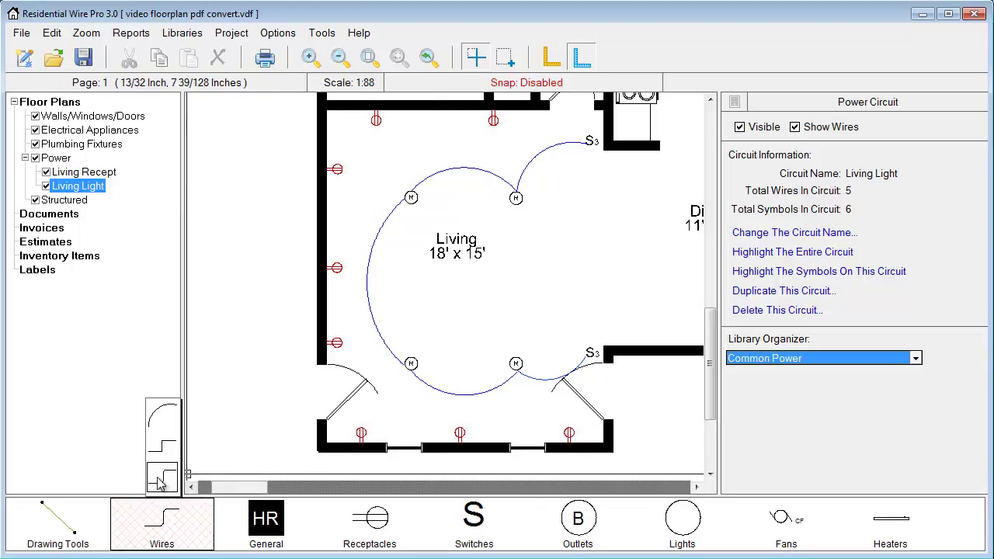
# Step: Draw red curved wires in Straight Line 45 Degrees mode linking the three receptacles along the living room's lower wall
pyautogui.click(159, 482)
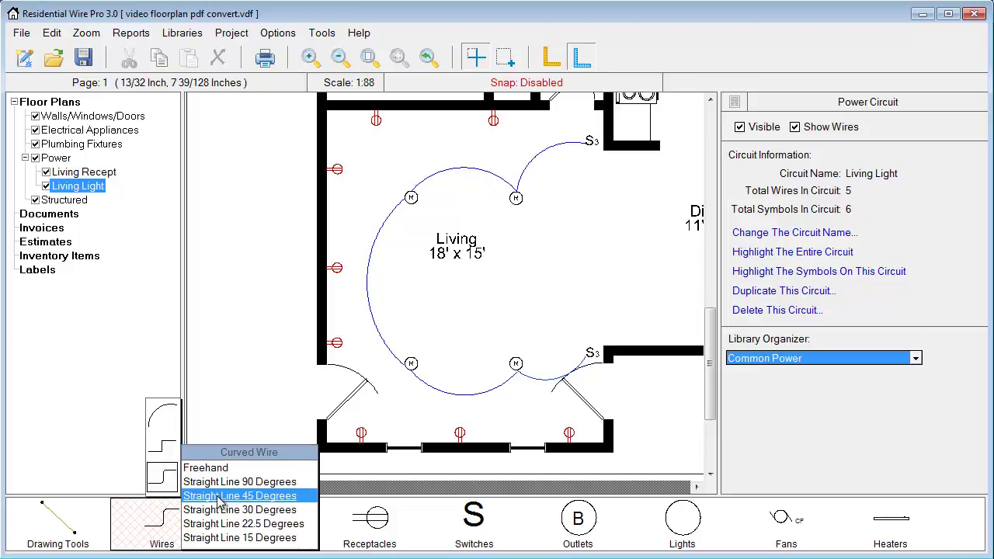
pyautogui.click(245, 497)
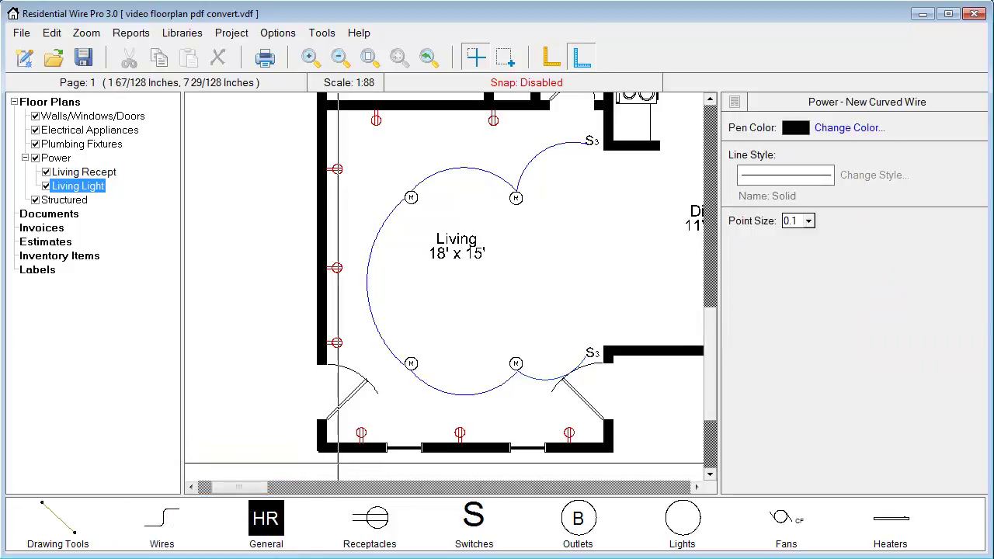
pyautogui.click(849, 127)
pyautogui.click(253, 216)
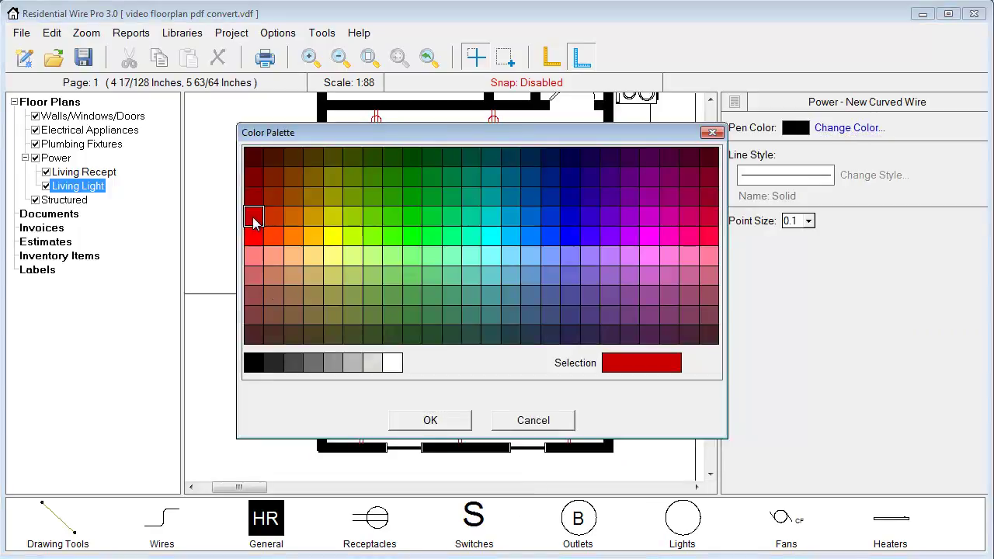
pyautogui.click(432, 420)
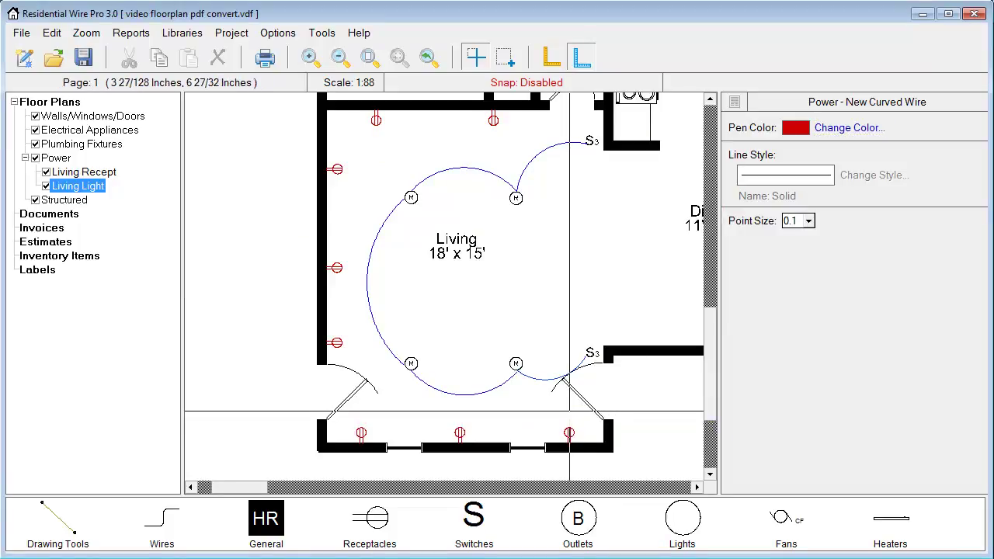
pyautogui.click(569, 411)
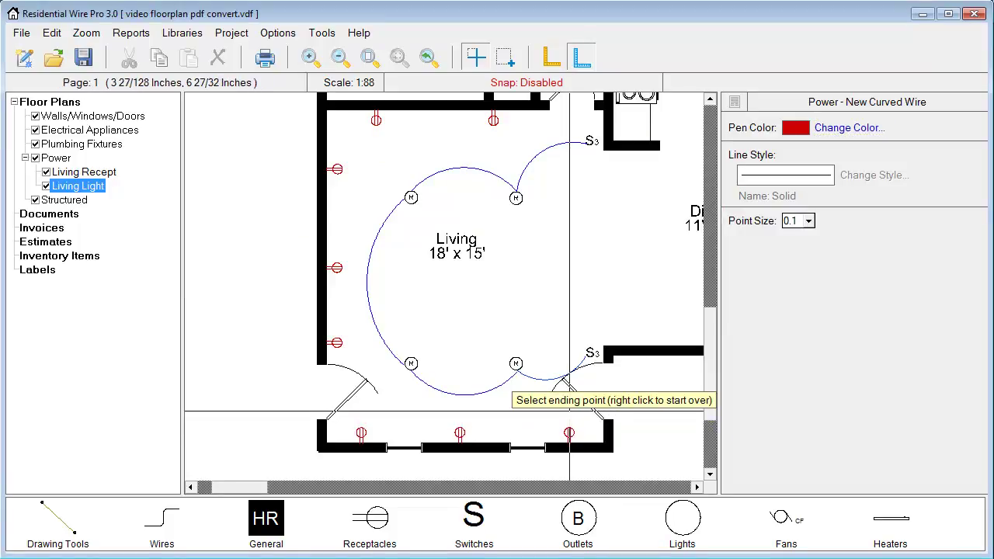
pyautogui.click(459, 427)
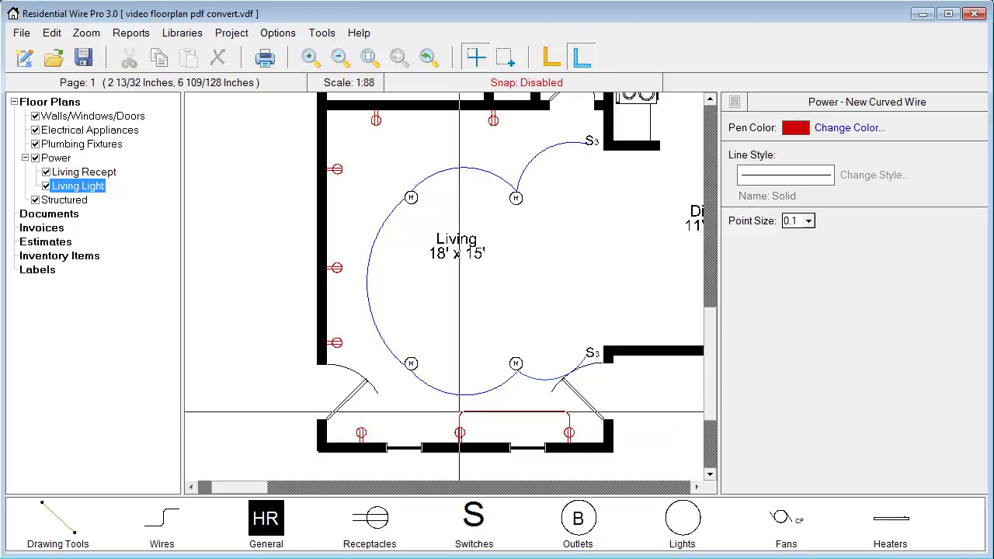
pyautogui.click(460, 411)
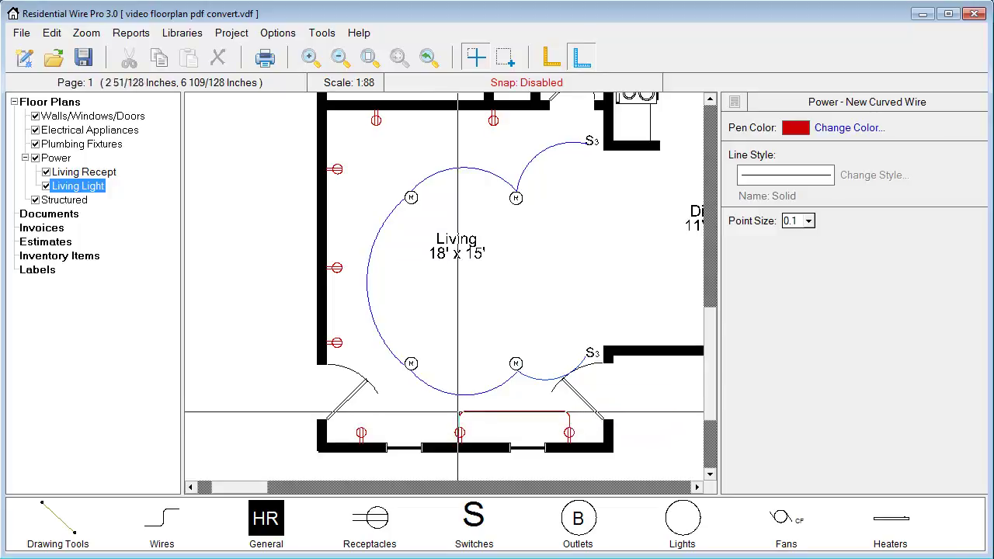
pyautogui.click(361, 427)
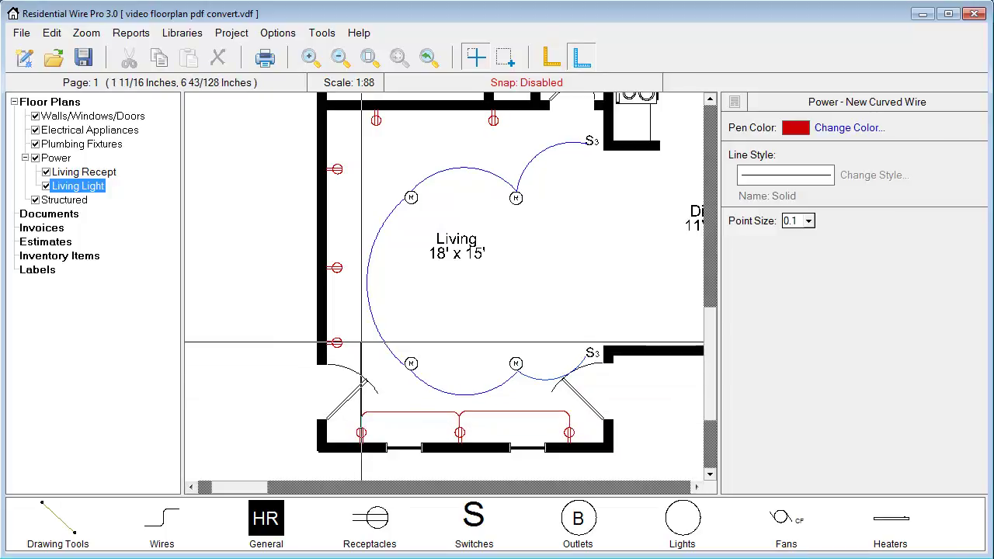
# Step: Continue the red curved wires from the lower-left receptacle through the three left-wall receptacles to the two on the upper wall
pyautogui.click(342, 343)
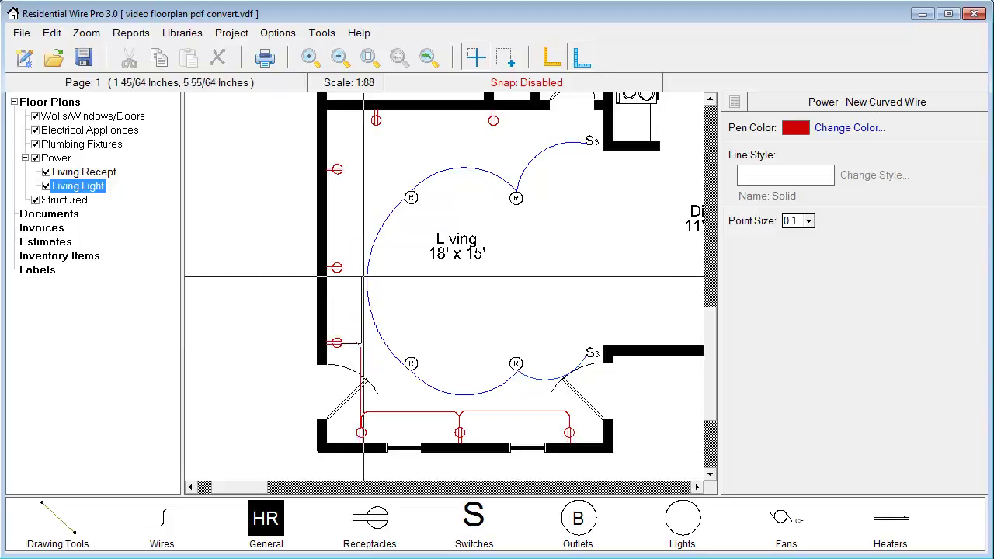
pyautogui.click(341, 265)
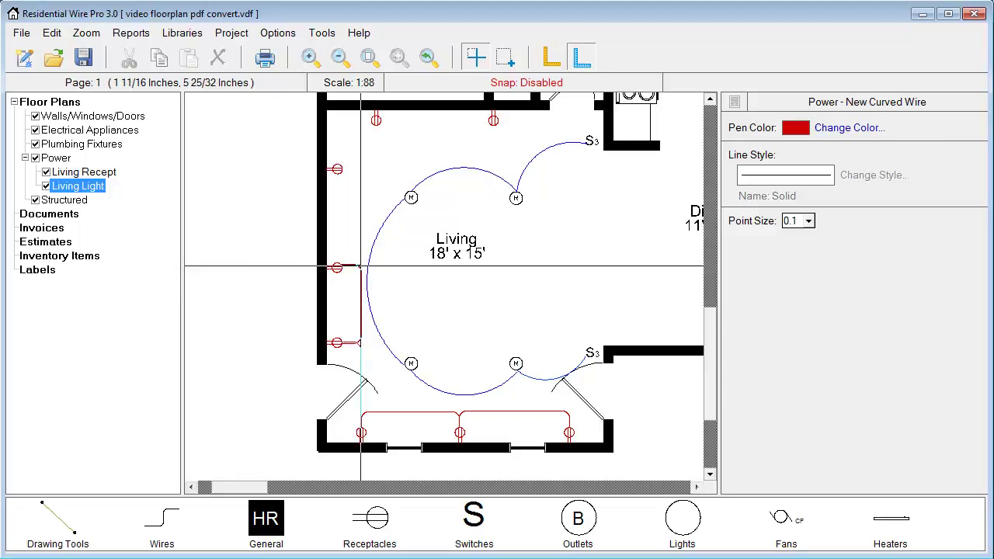
pyautogui.click(342, 168)
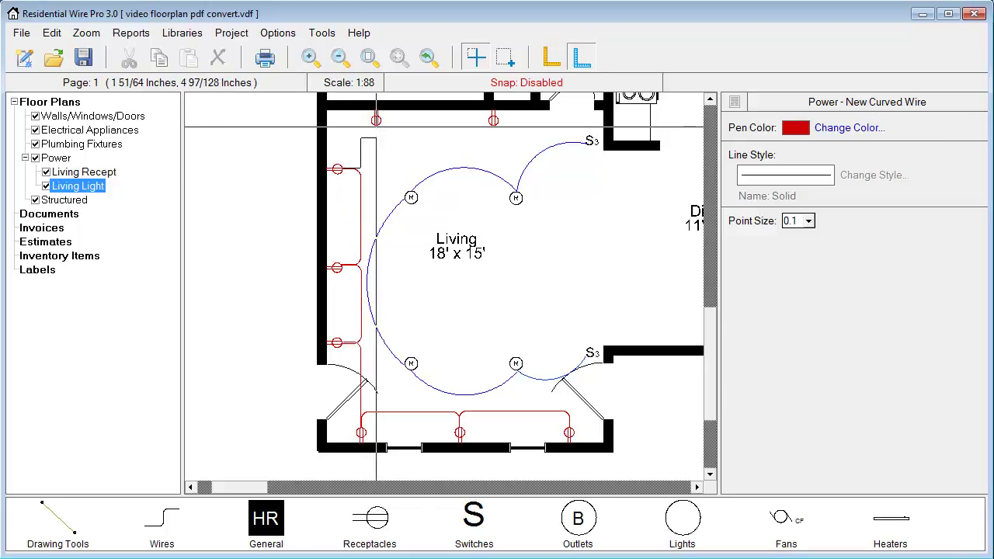
pyautogui.click(366, 139)
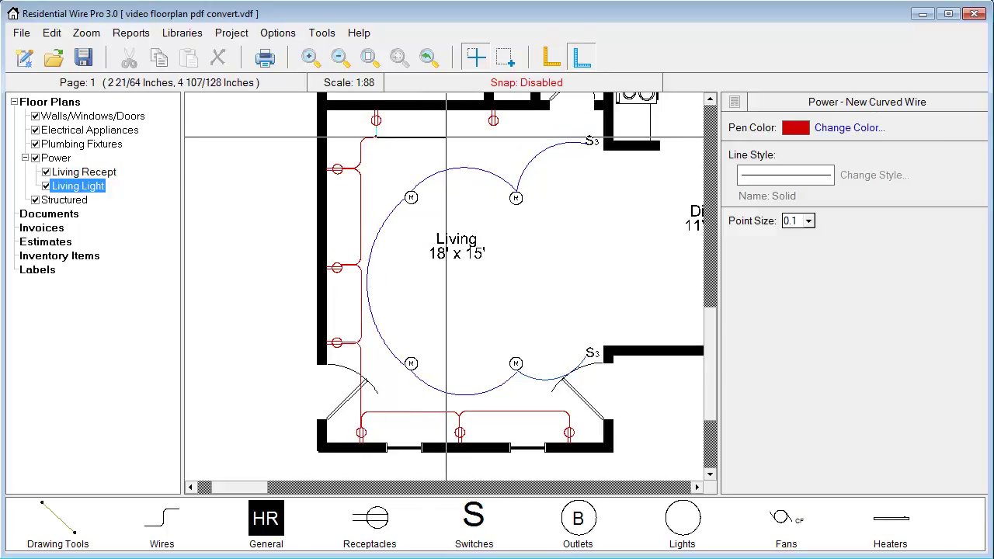
pyautogui.click(494, 124)
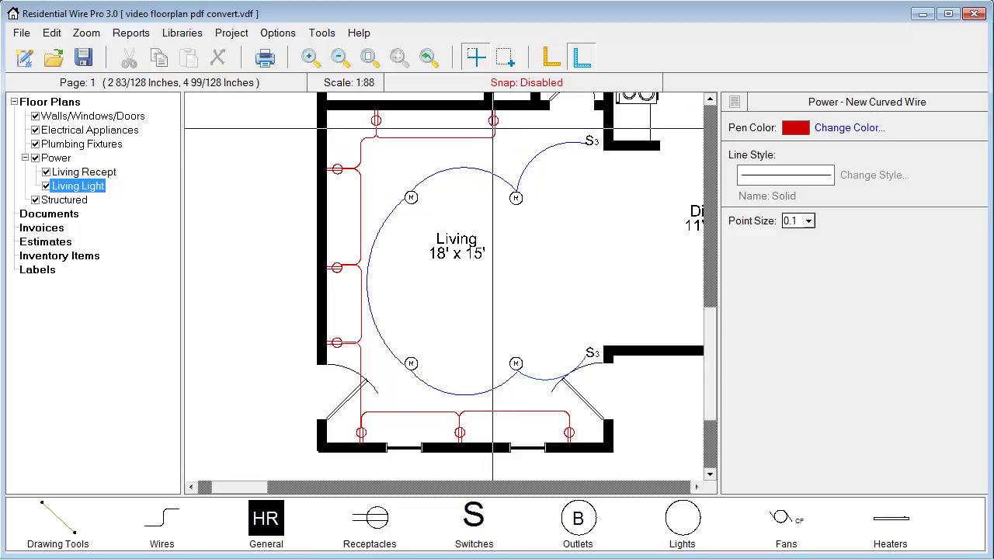
pyautogui.rightClick(478, 206)
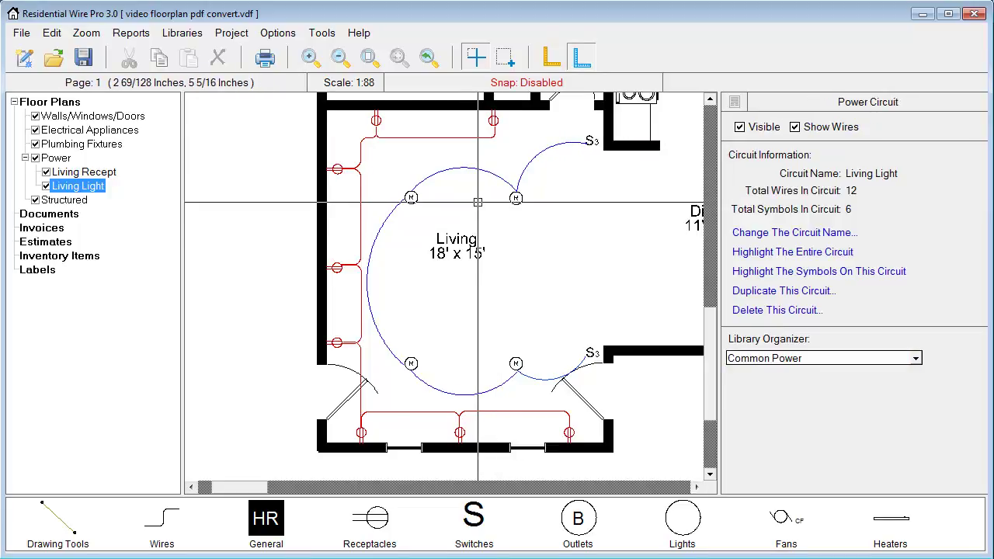
pyautogui.rightClick(477, 202)
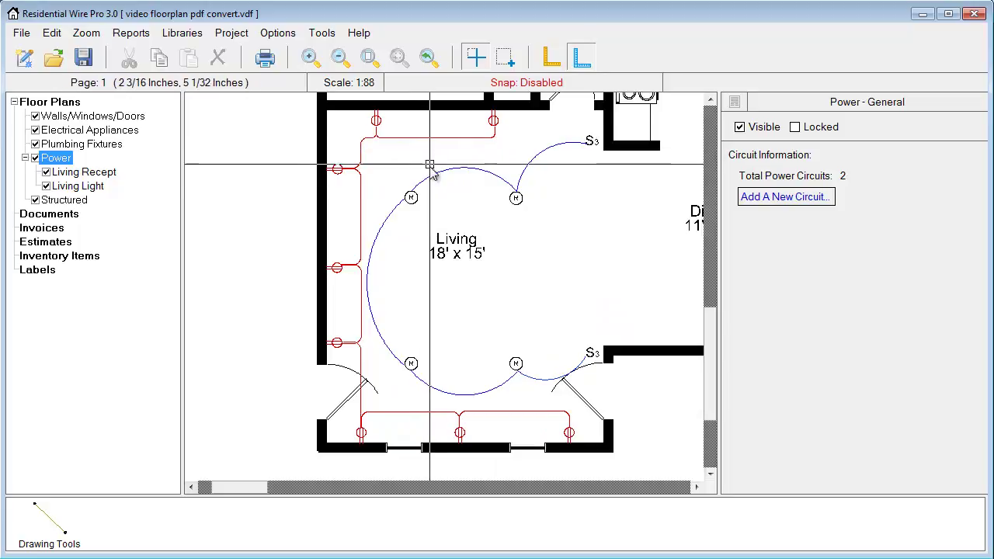
# Step: Toggle the wire display of the Living Recept and Living Light circuits to check which circuit holds the red wires
pyautogui.click(82, 173)
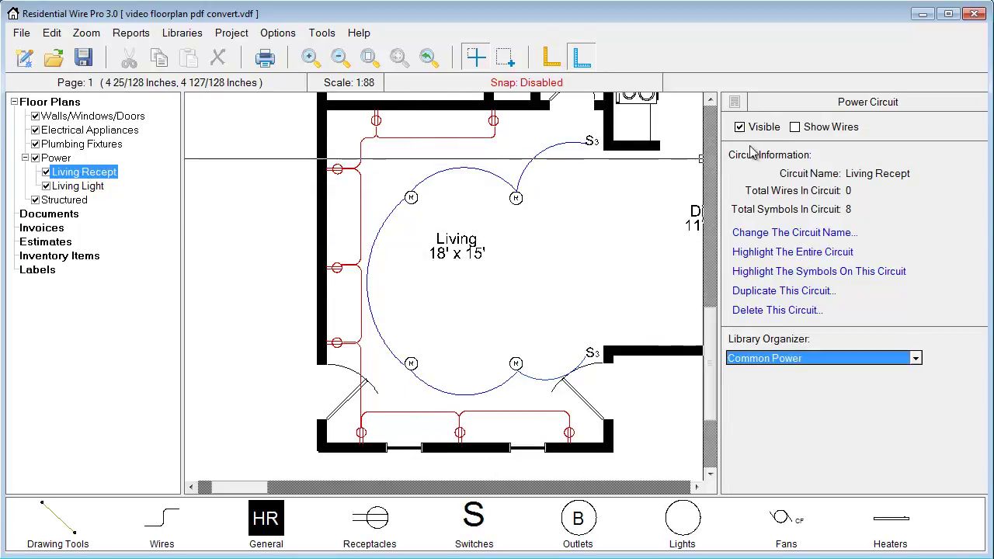
pyautogui.click(795, 127)
pyautogui.click(795, 127)
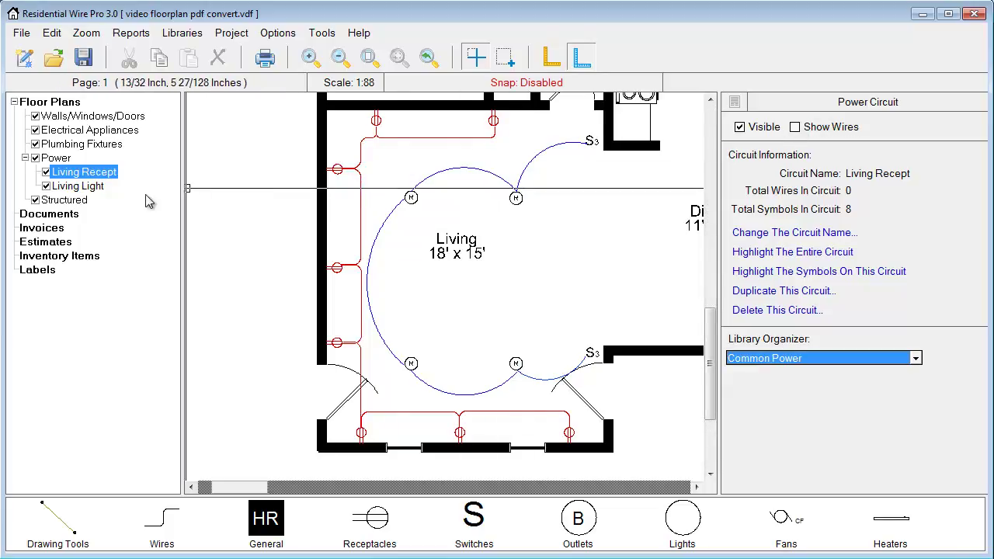
pyautogui.click(77, 186)
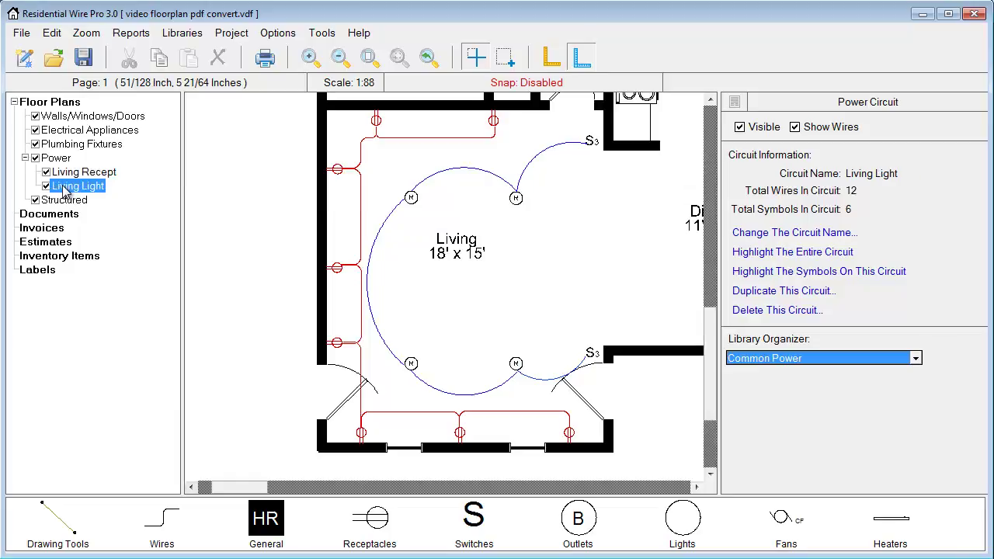
pyautogui.click(794, 127)
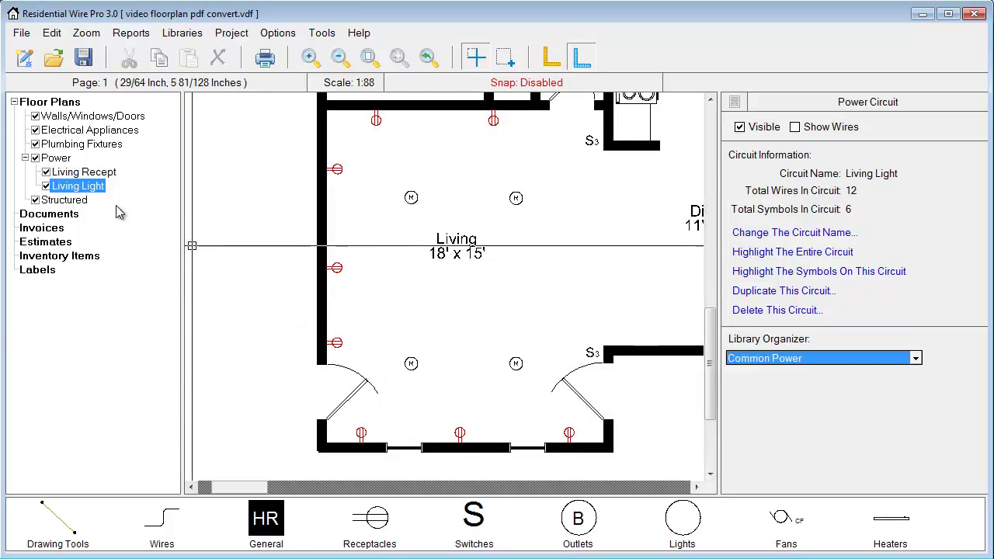
pyautogui.click(795, 128)
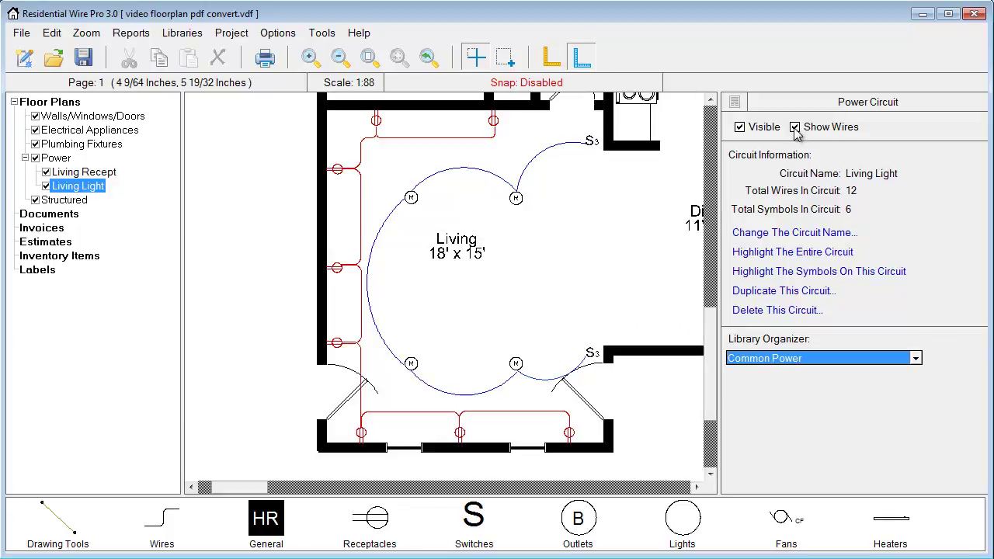
# Step: Select all the red curved receptacle wires and cut them from the Living Light circuit
pyautogui.click(466, 139)
pyautogui.keyDown('shift'); pyautogui.click(363, 197); pyautogui.keyUp('shift')
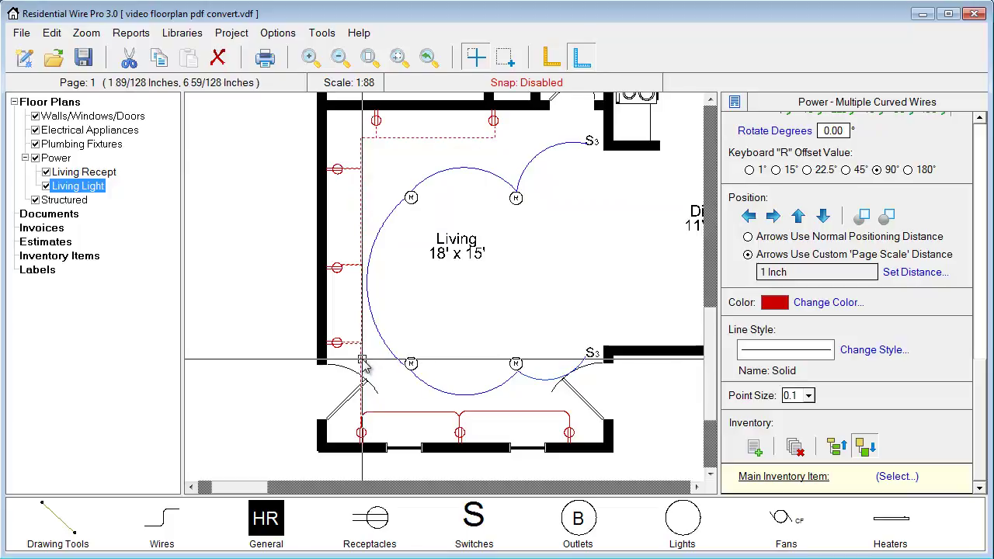
pyautogui.keyDown('shift'); pyautogui.click(407, 414); pyautogui.keyUp('shift')
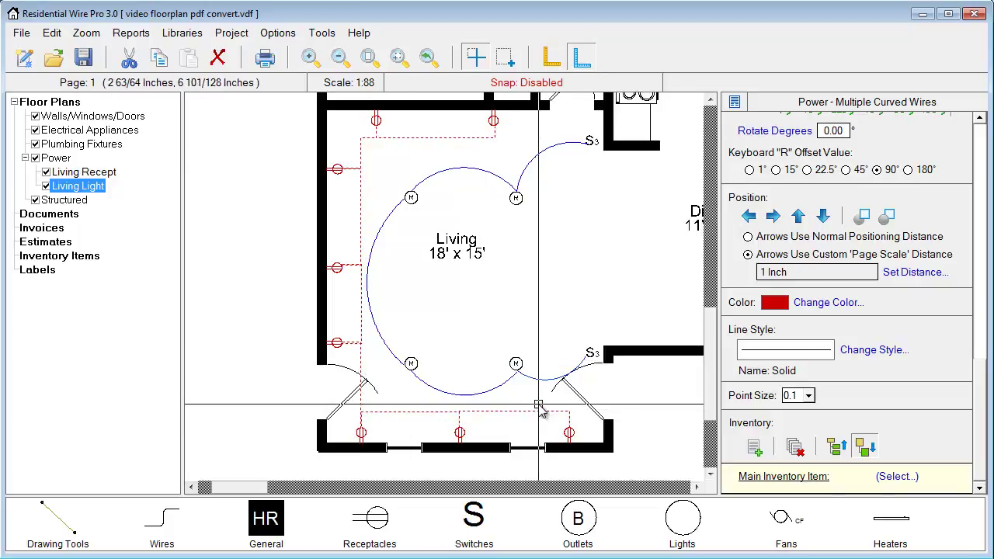
pyautogui.rightClick(392, 277)
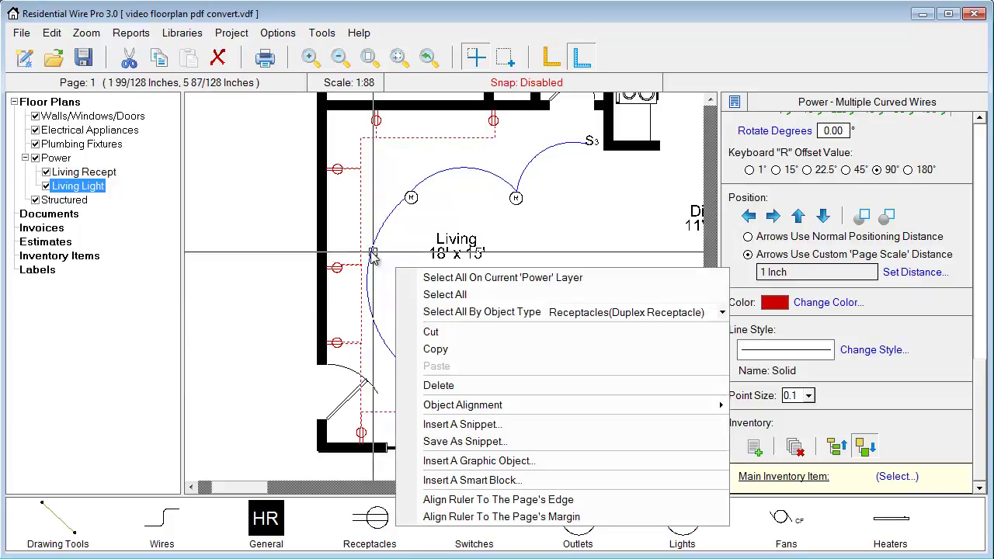
pyautogui.click(430, 332)
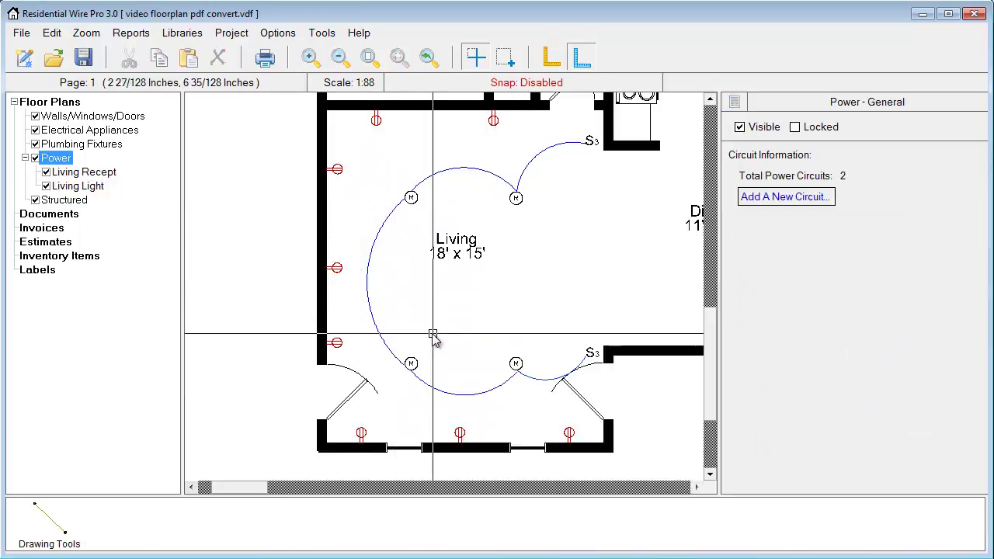
# Step: Paste the cut wires into the Living Recept circuit, allowing its locked or invisible layers to be turned back on
pyautogui.click(72, 174)
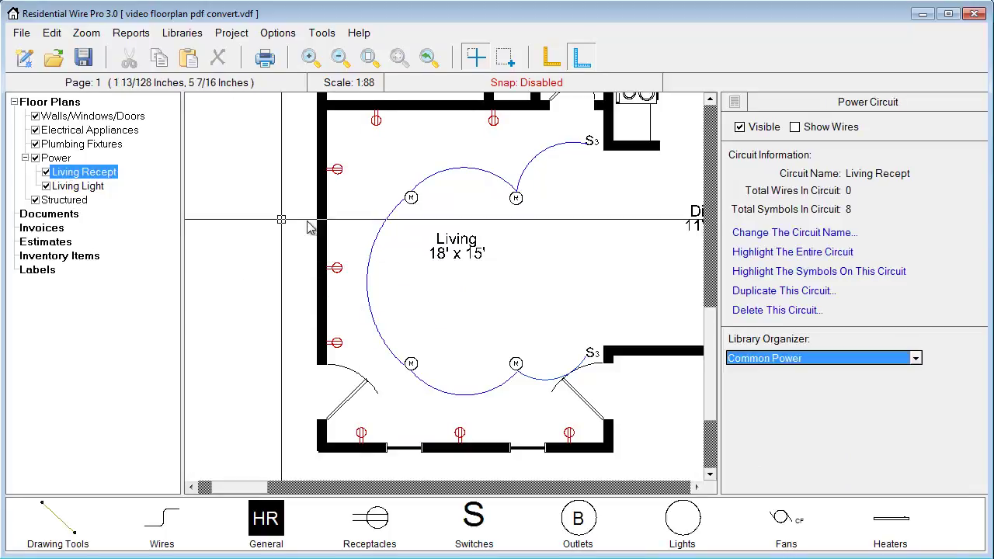
pyautogui.rightClick(392, 257)
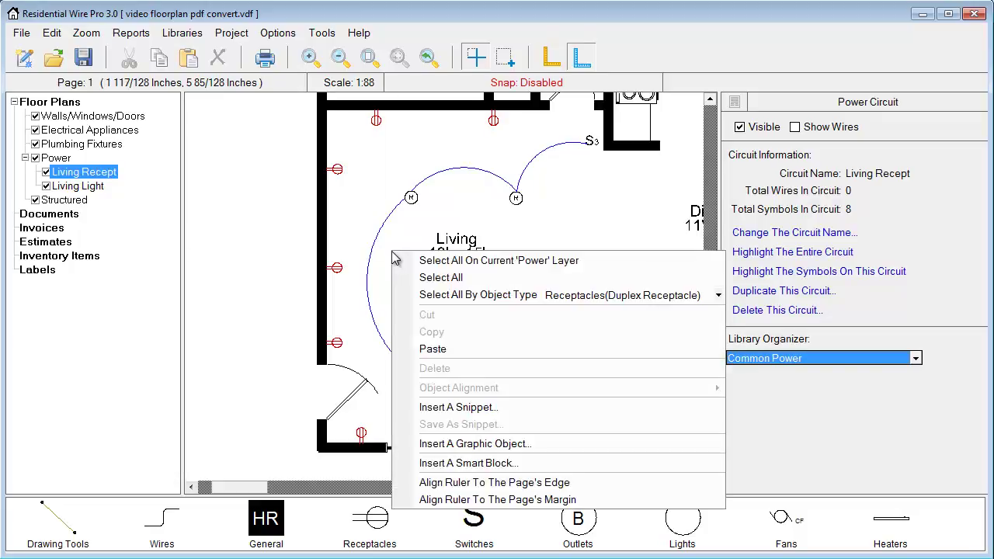
pyautogui.click(437, 349)
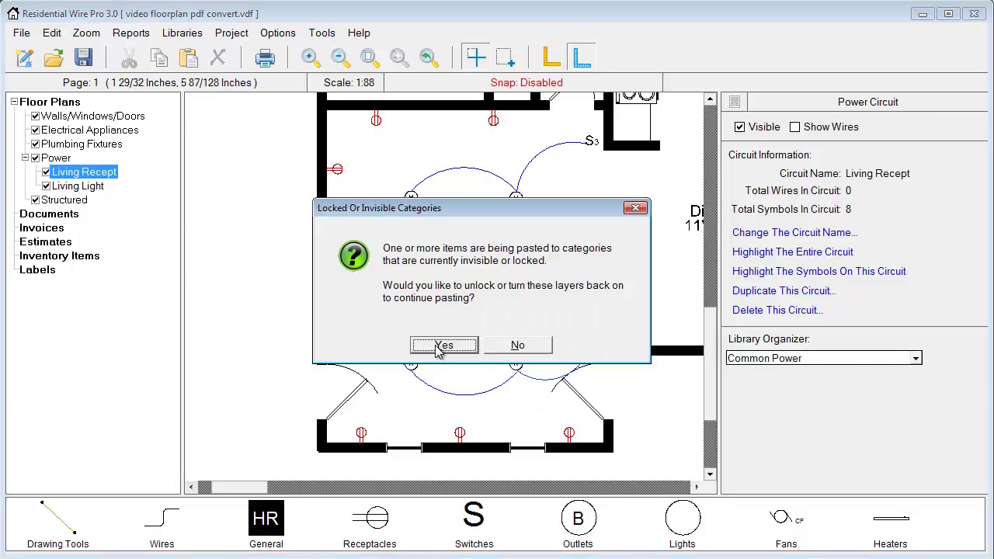
pyautogui.click(440, 347)
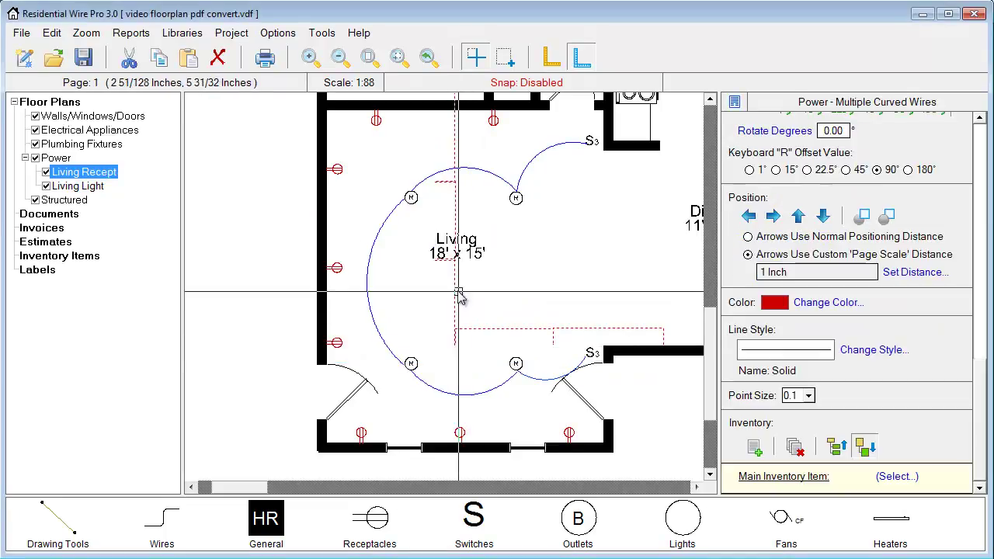
# Step: Move the pasted red wires so they line up with the receptacles along the living room's left, upper and lower walls, and deselect them
pyautogui.click(456, 183)
pyautogui.moveTo(456, 183); pyautogui.dragTo(462, 240)
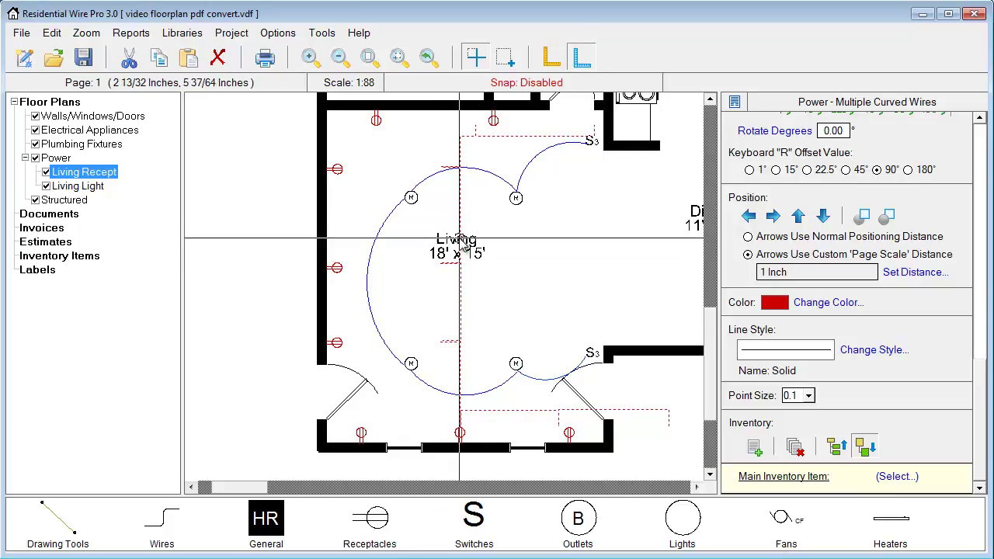
pyautogui.moveTo(459, 221); pyautogui.dragTo(421, 256)
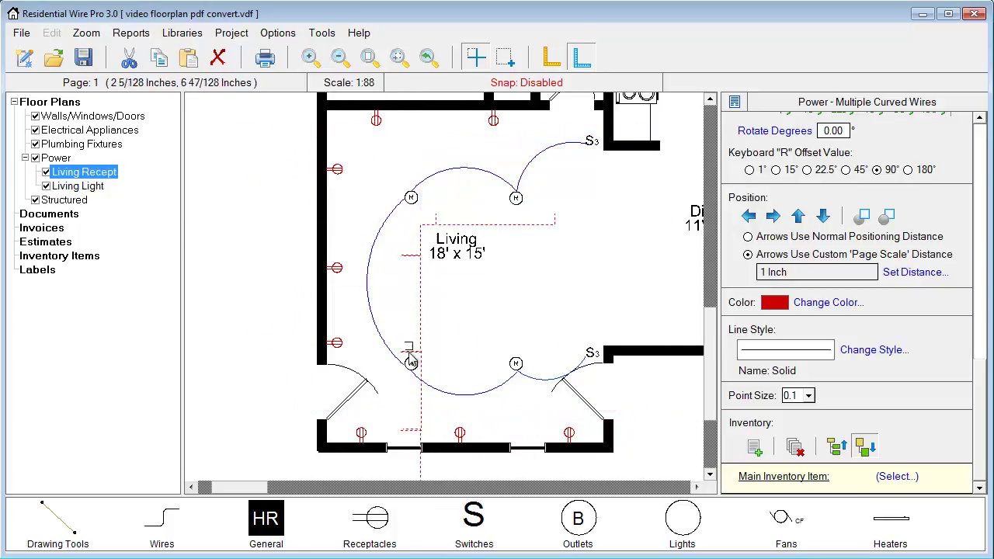
pyautogui.moveTo(422, 310); pyautogui.dragTo(367, 256)
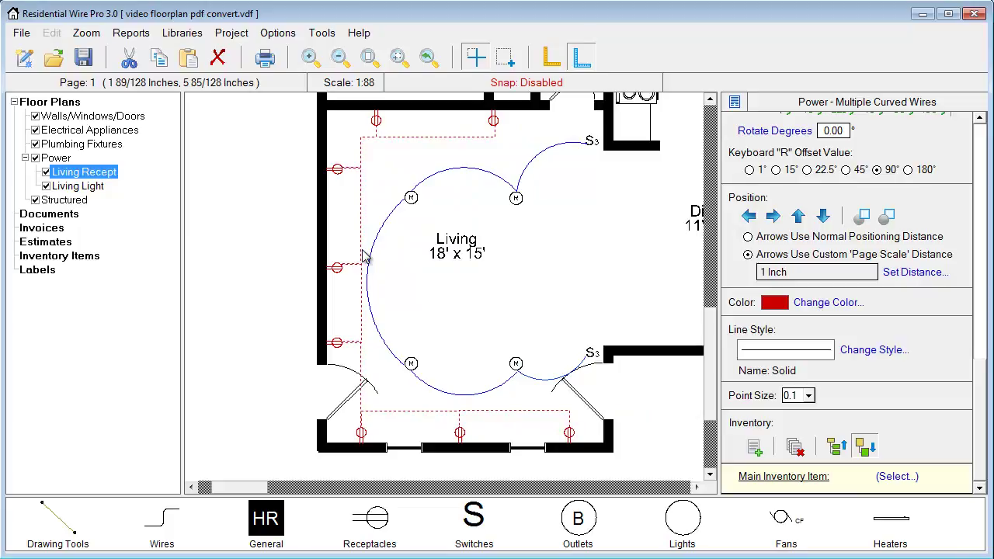
pyautogui.moveTo(364, 257); pyautogui.dragTo(367, 259)
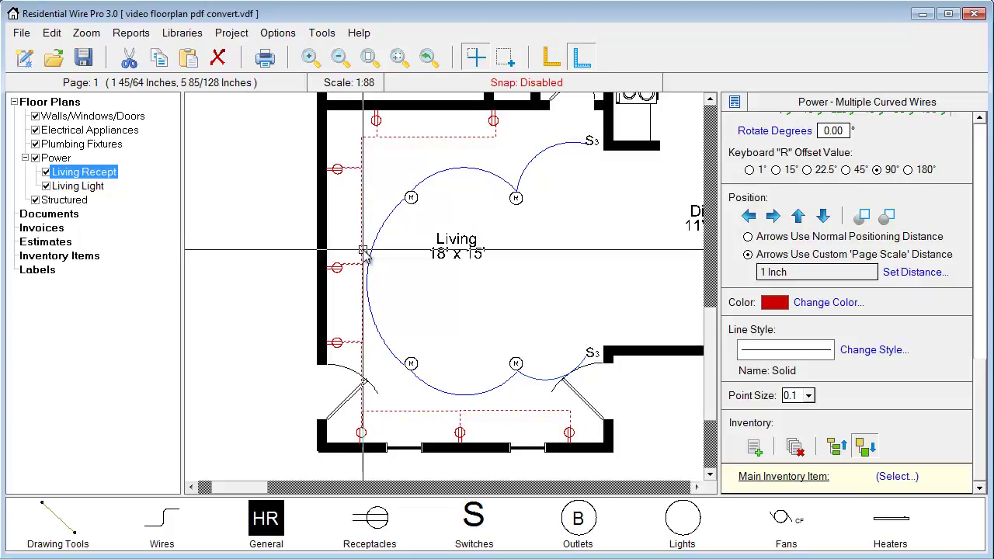
pyautogui.click(57, 157)
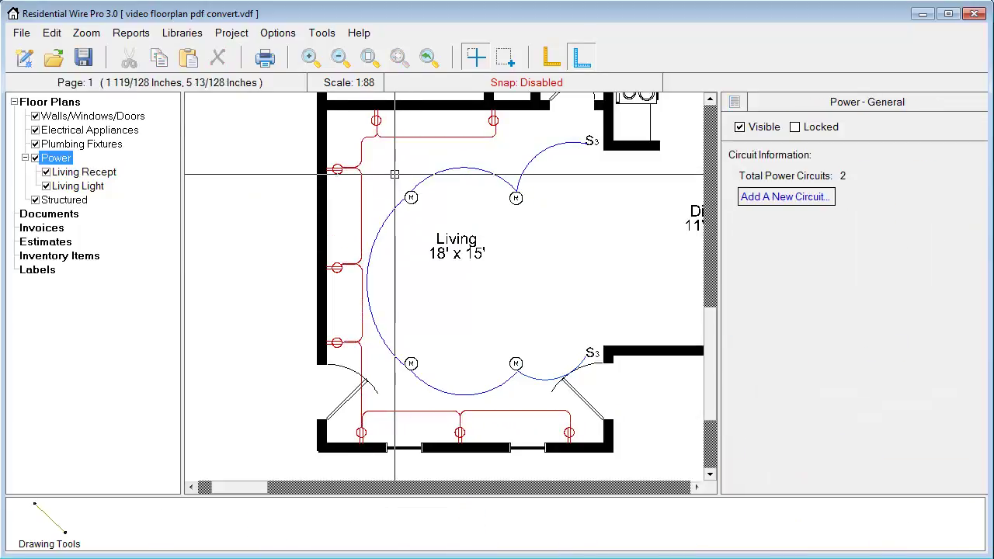
# Step: Toggle the wire display of the Living Recept circuit to check that the moved red wires belong to it
pyautogui.click(71, 176)
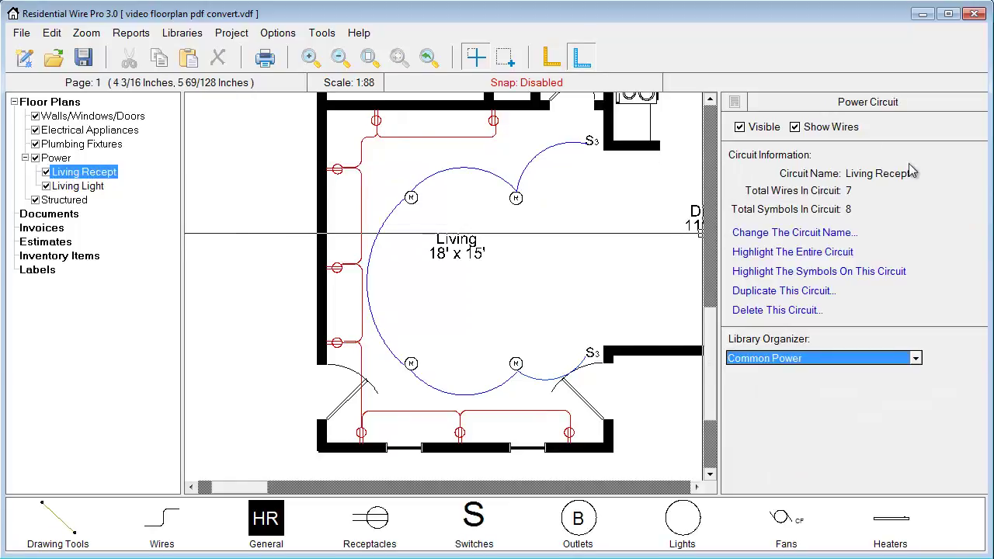
pyautogui.click(794, 128)
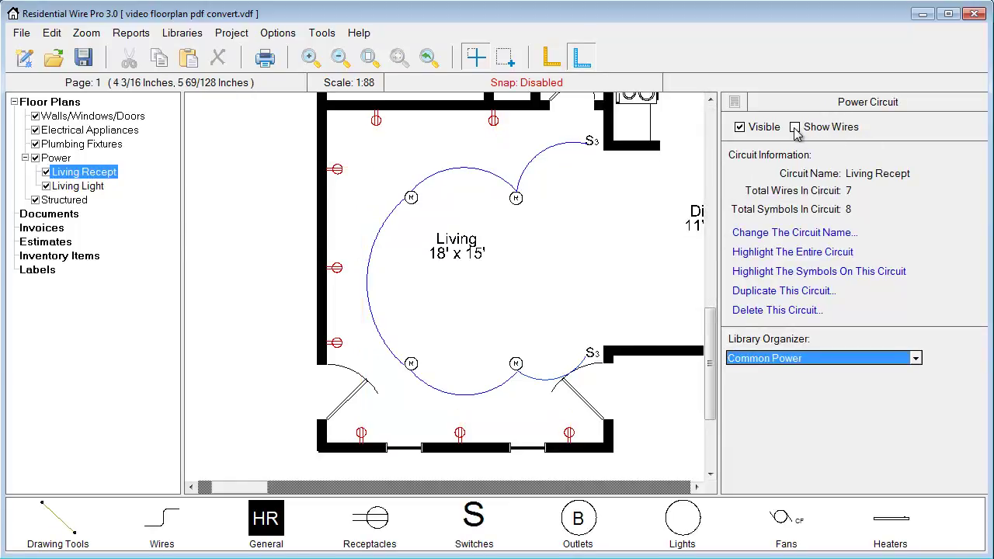
pyautogui.click(795, 128)
pyautogui.click(794, 128)
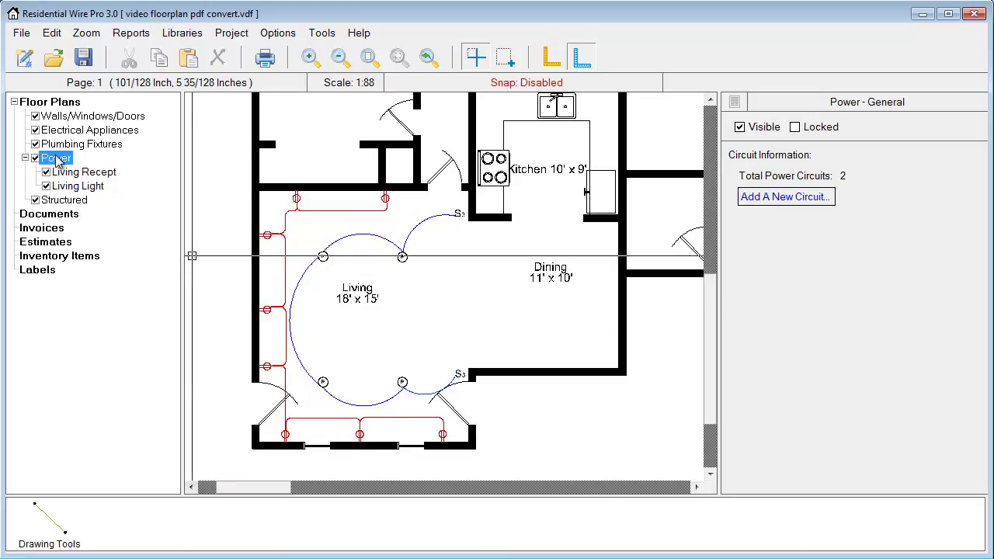
# Step: Add a new Structured circuit named Test that uses the ALL libraries
pyautogui.click(65, 200)
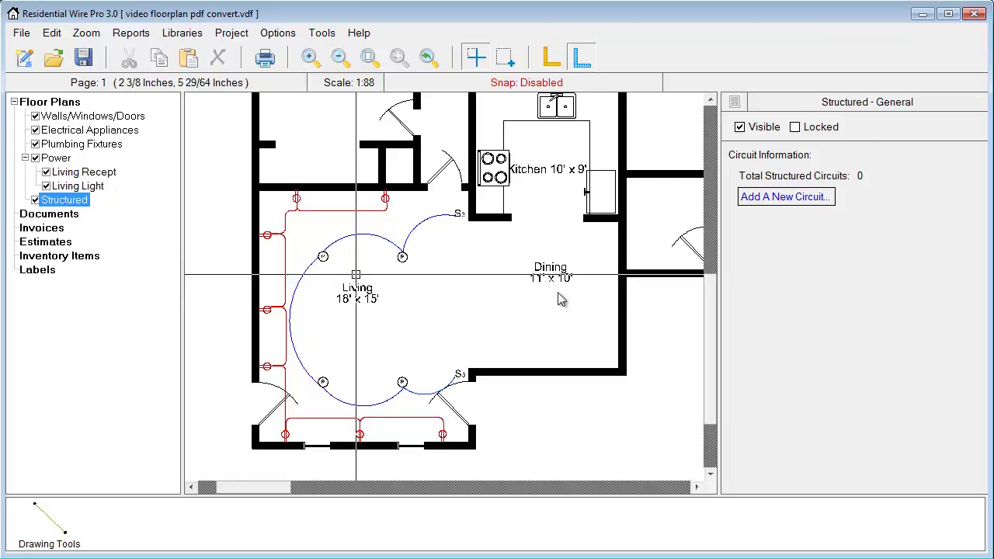
pyautogui.click(769, 200)
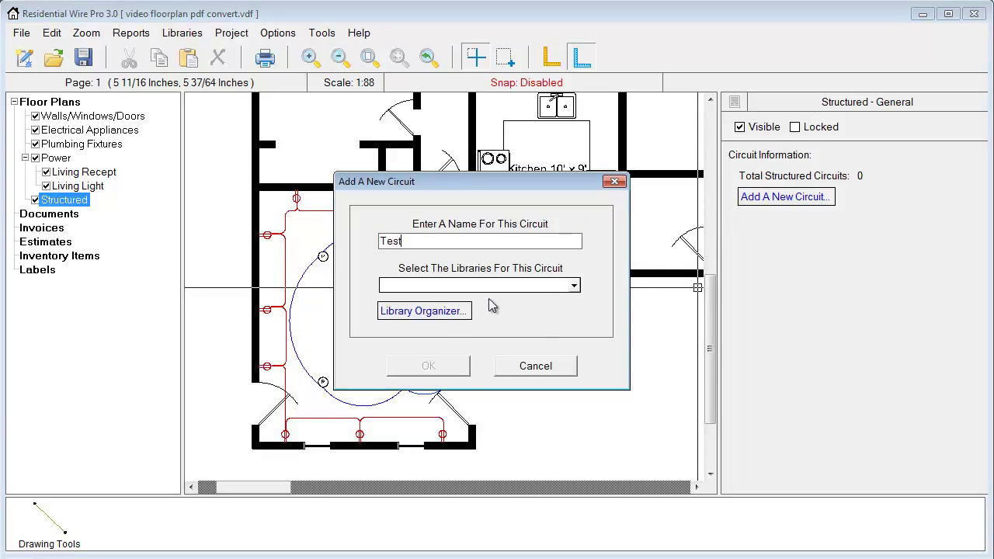
pyautogui.click(574, 287)
pyautogui.click(409, 299)
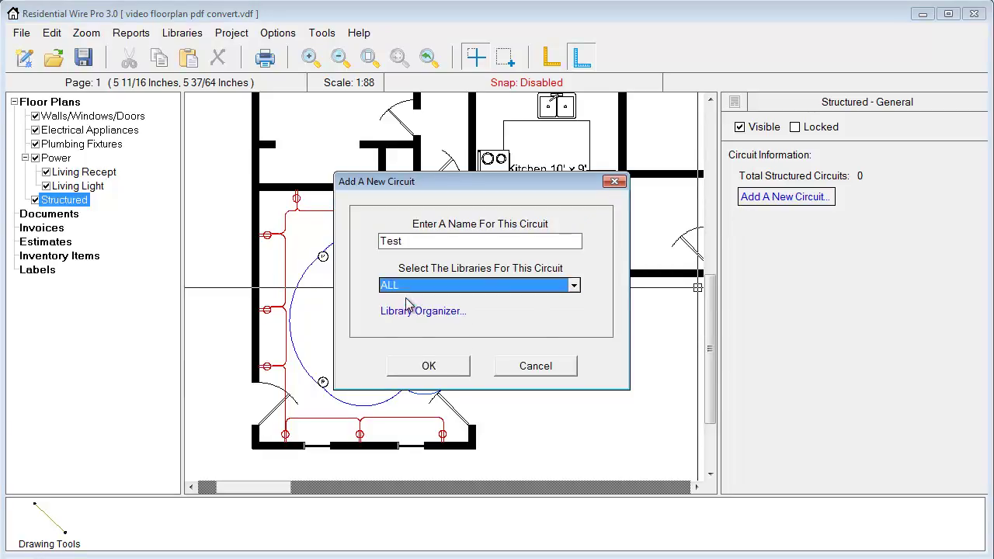
pyautogui.click(429, 367)
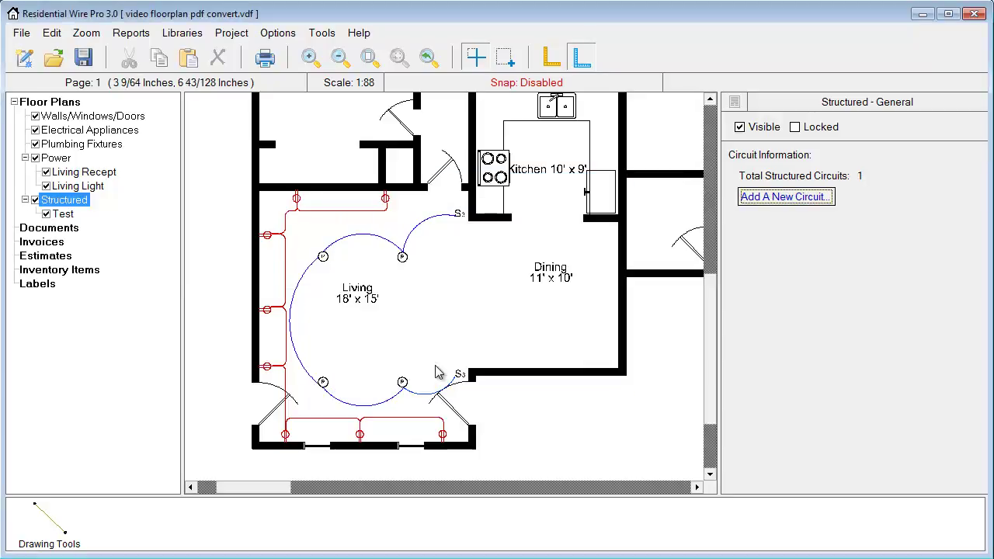
# Step: Look through the structured symbol libraries available for the Test circuit, from alarms and audio controls through to video jacks
pyautogui.click(63, 214)
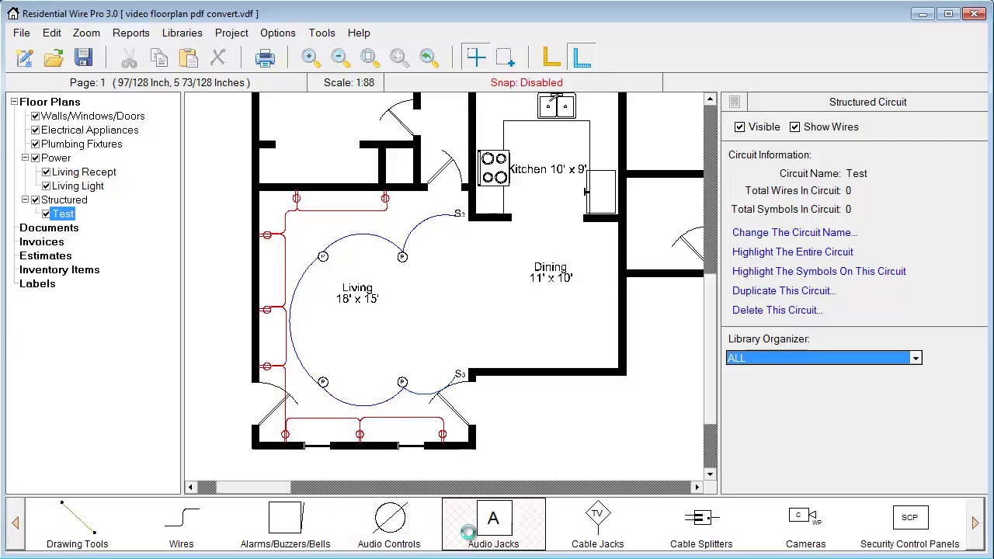
pyautogui.moveTo(470, 541)
pyautogui.click(975, 524)
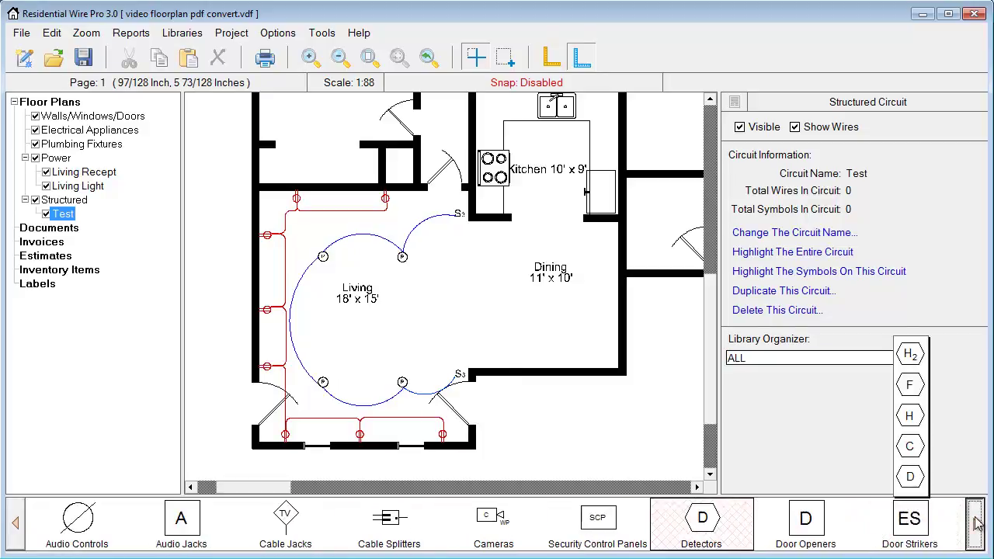
pyautogui.click(975, 524)
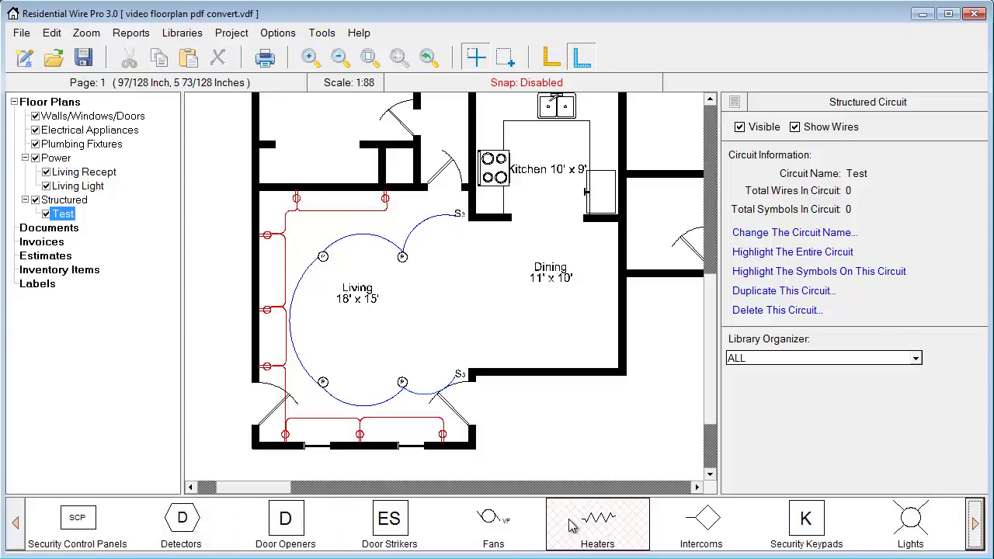
pyautogui.click(976, 525)
pyautogui.click(976, 525)
pyautogui.click(976, 525)
pyautogui.click(976, 525)
pyautogui.click(975, 525)
pyautogui.click(976, 525)
pyautogui.click(976, 525)
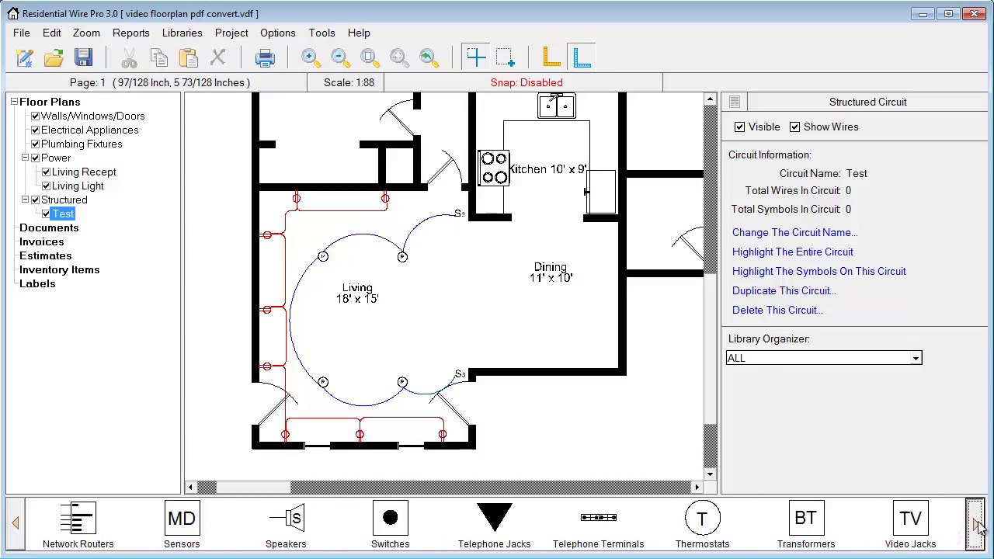
pyautogui.moveTo(898, 532)
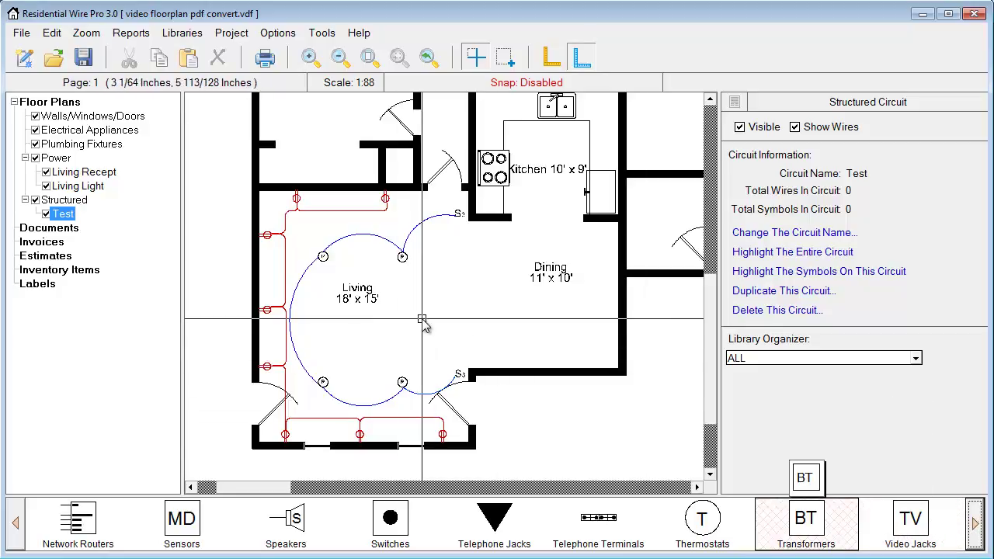
# Step: In the Acme Software colored wires.vdf project, view the Telephone structured circuit and the Bath GFI power circuit
pyautogui.press('Left')
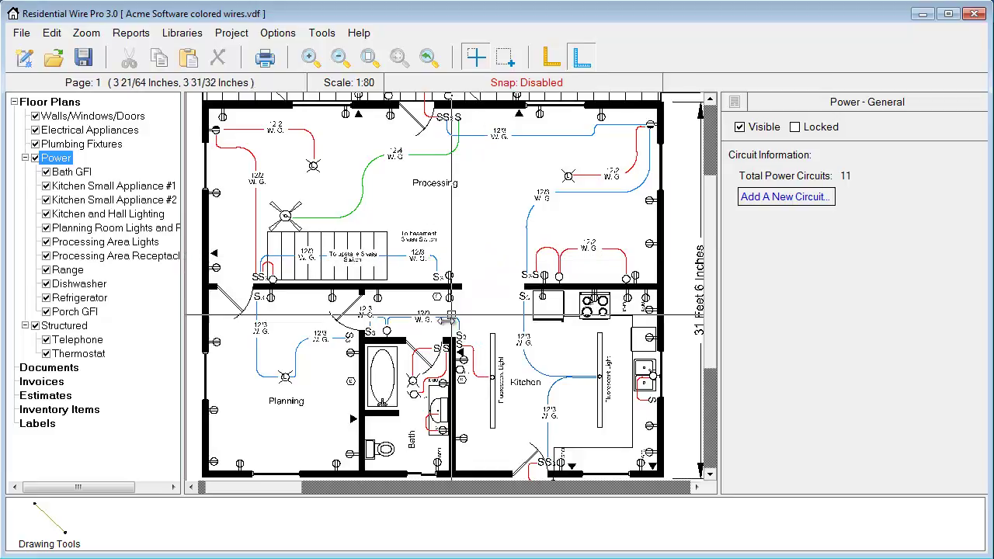
pyautogui.click(67, 342)
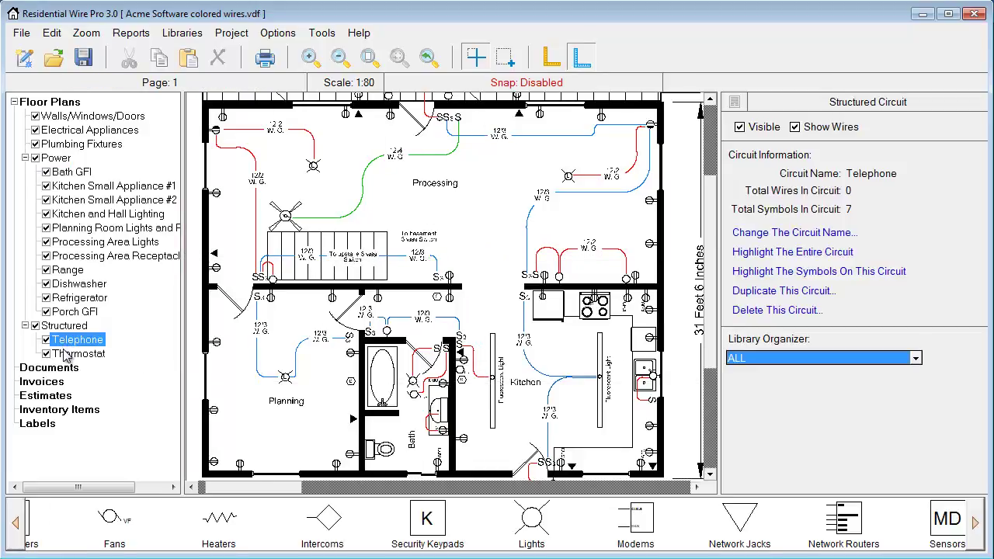
pyautogui.click(72, 174)
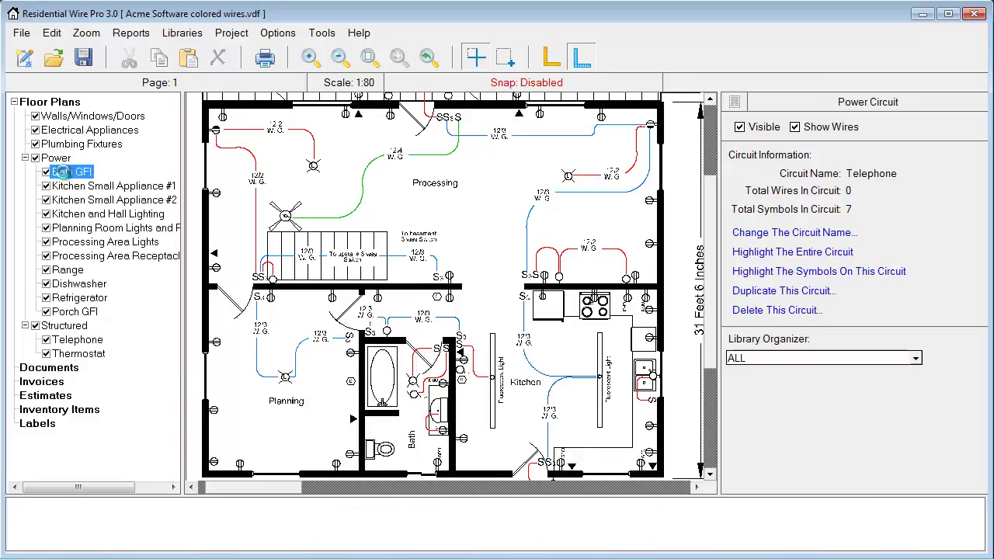